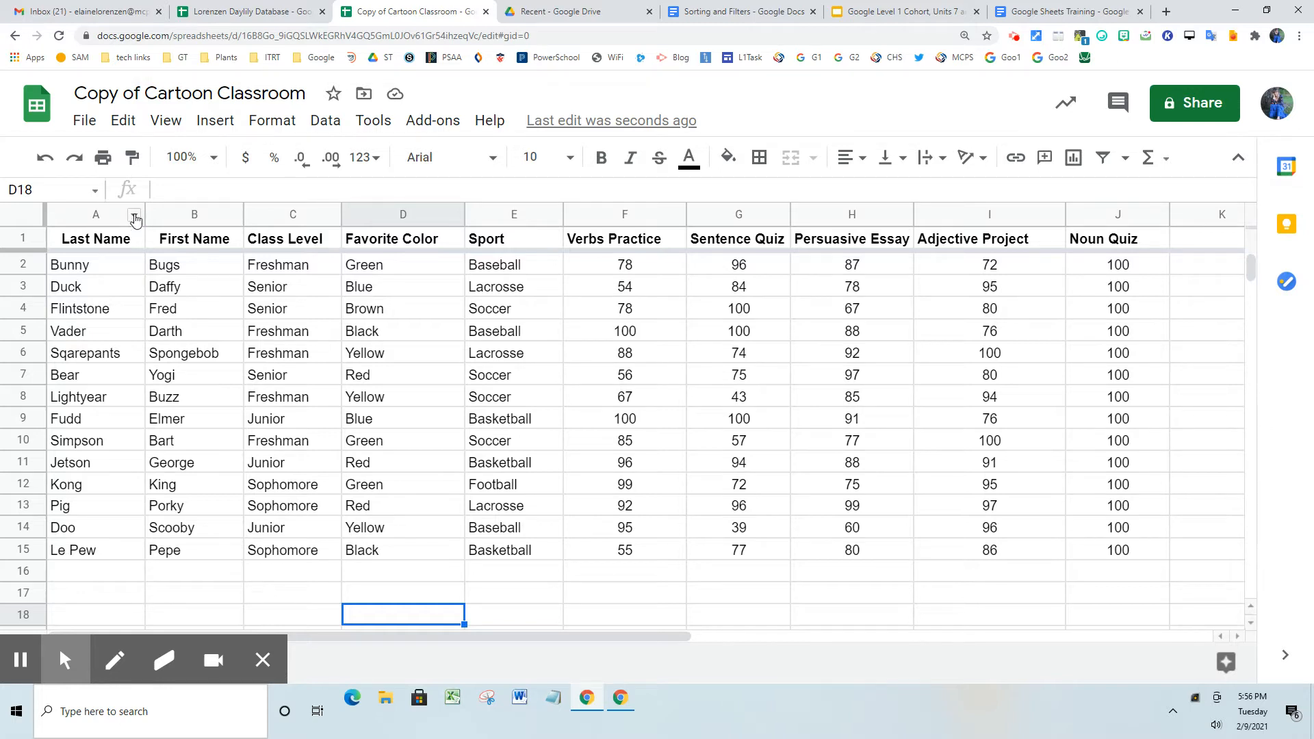
Step: Sort the cartoon classroom sheet alphabetically from A to Z by the Last Name column
{"action": "left_click", "coordinate": [134, 215]}
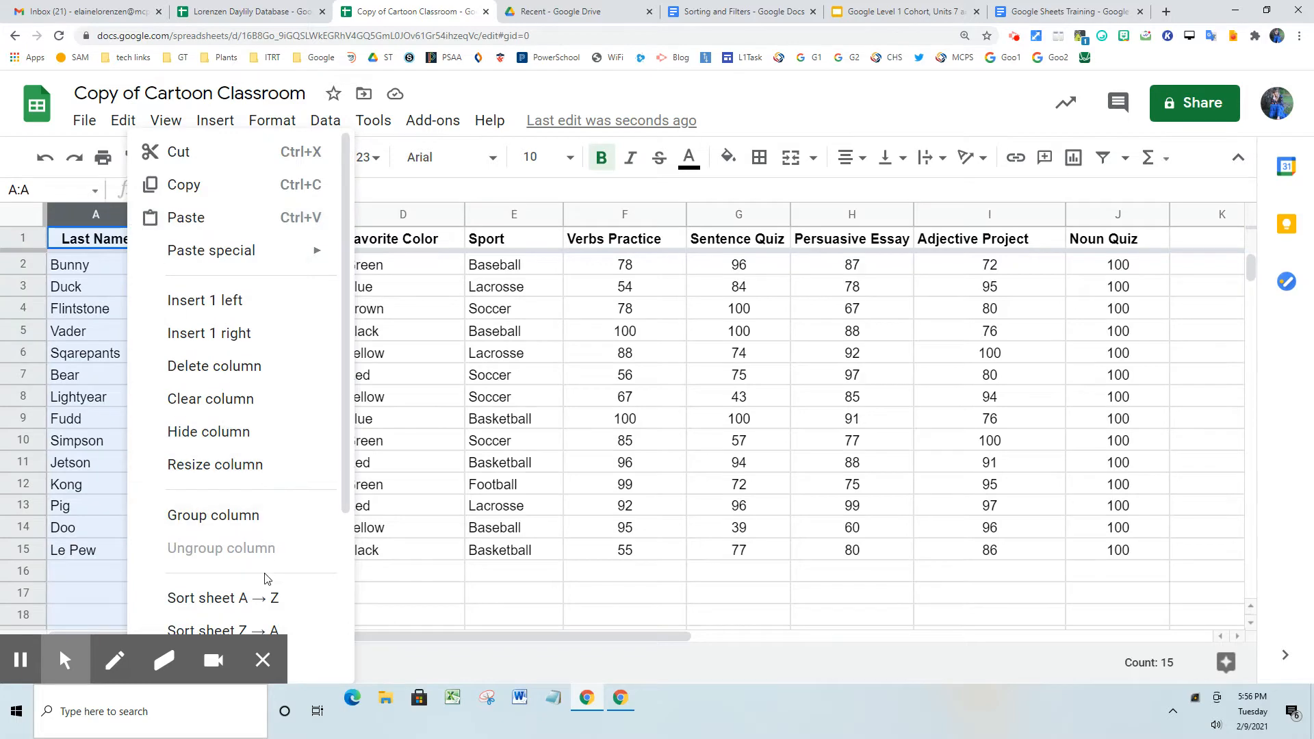
{"action": "left_click", "coordinate": [242, 599]}
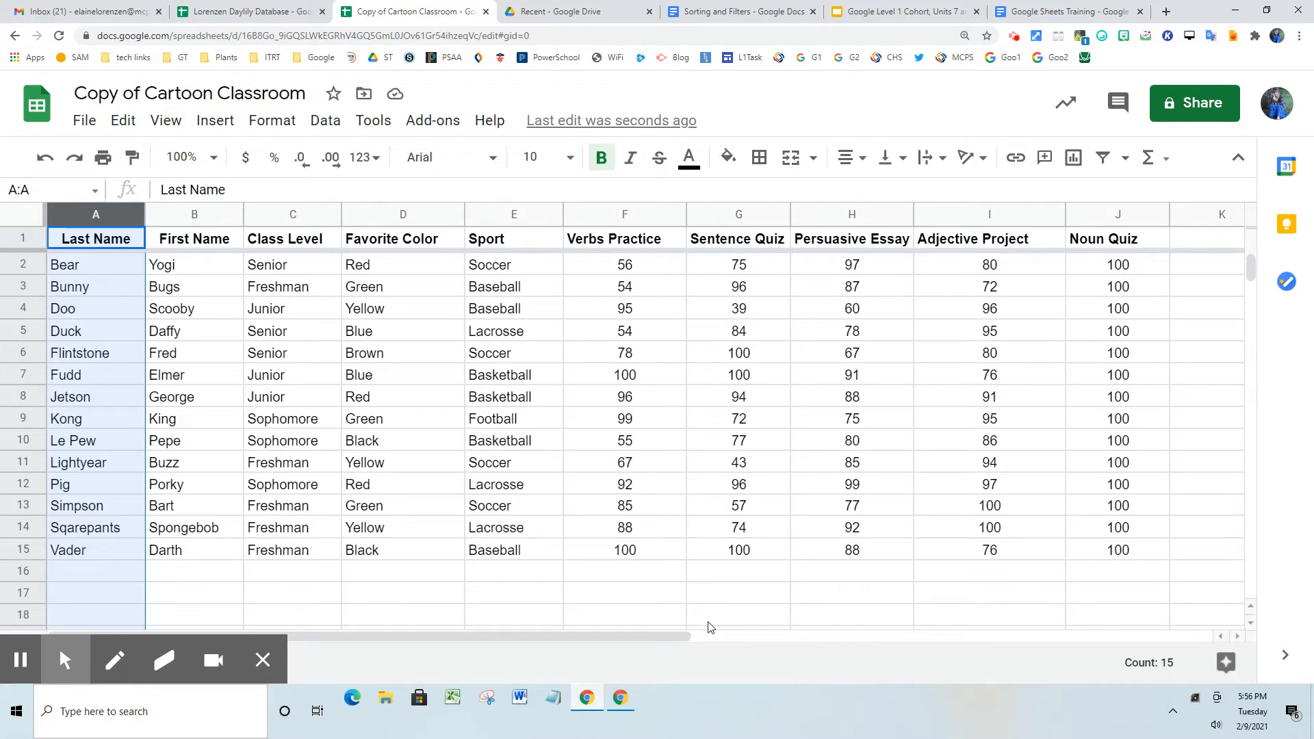
Step: Sort the whole sheet as data with a header row by Last Name, First Name and Class Level, all A to Z
{"action": "left_click", "coordinate": [13, 221]}
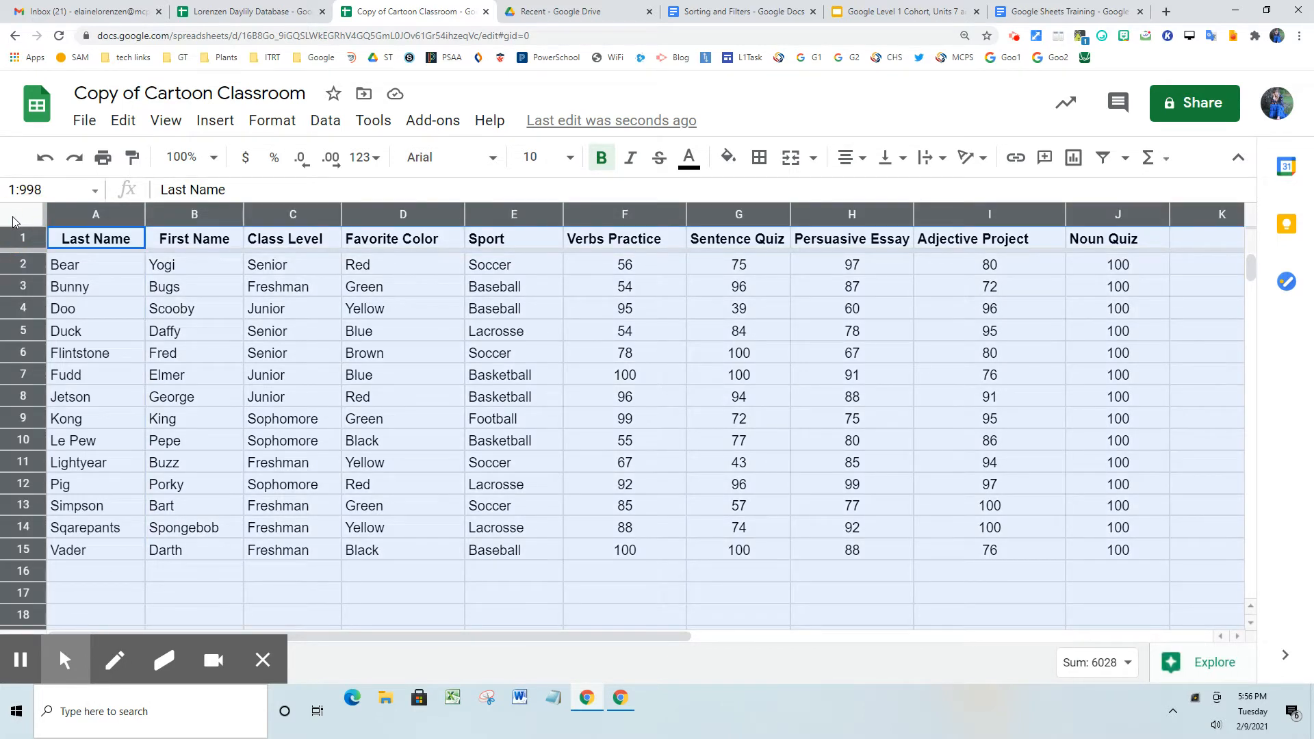
{"action": "left_click", "coordinate": [327, 121]}
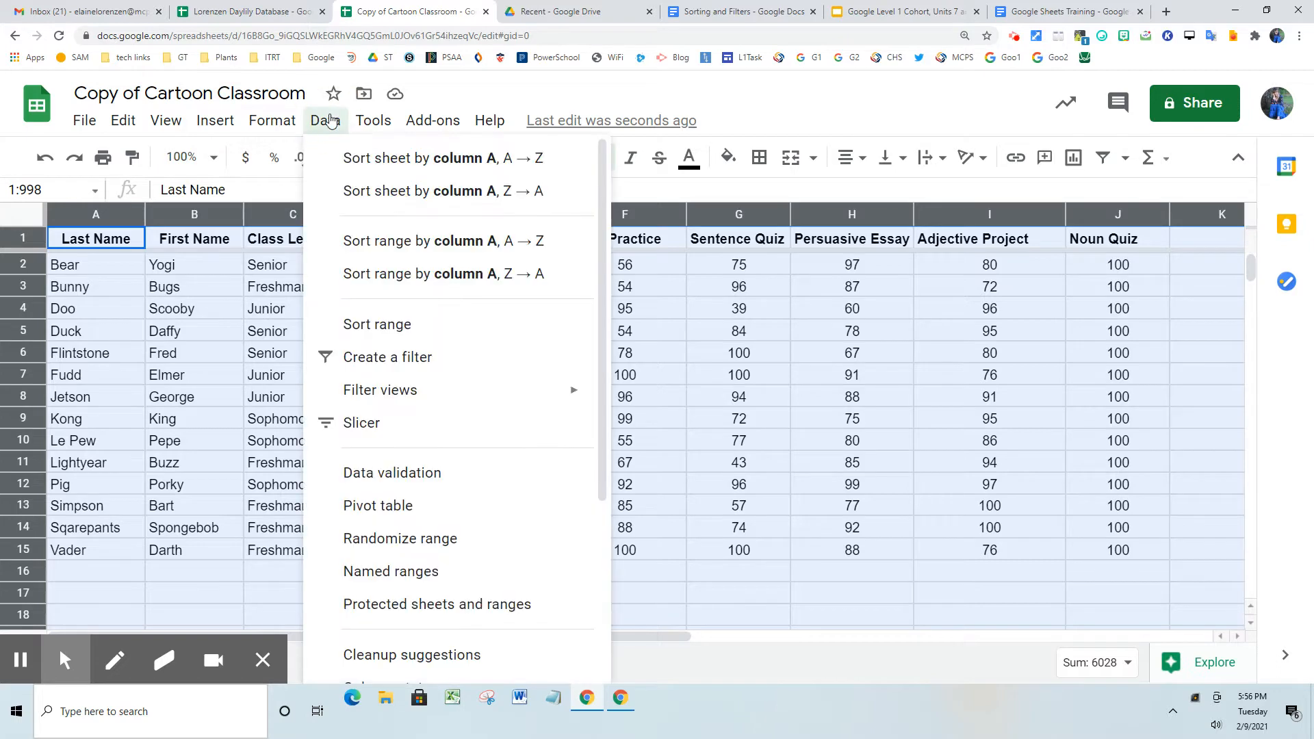
{"action": "left_click", "coordinate": [382, 325]}
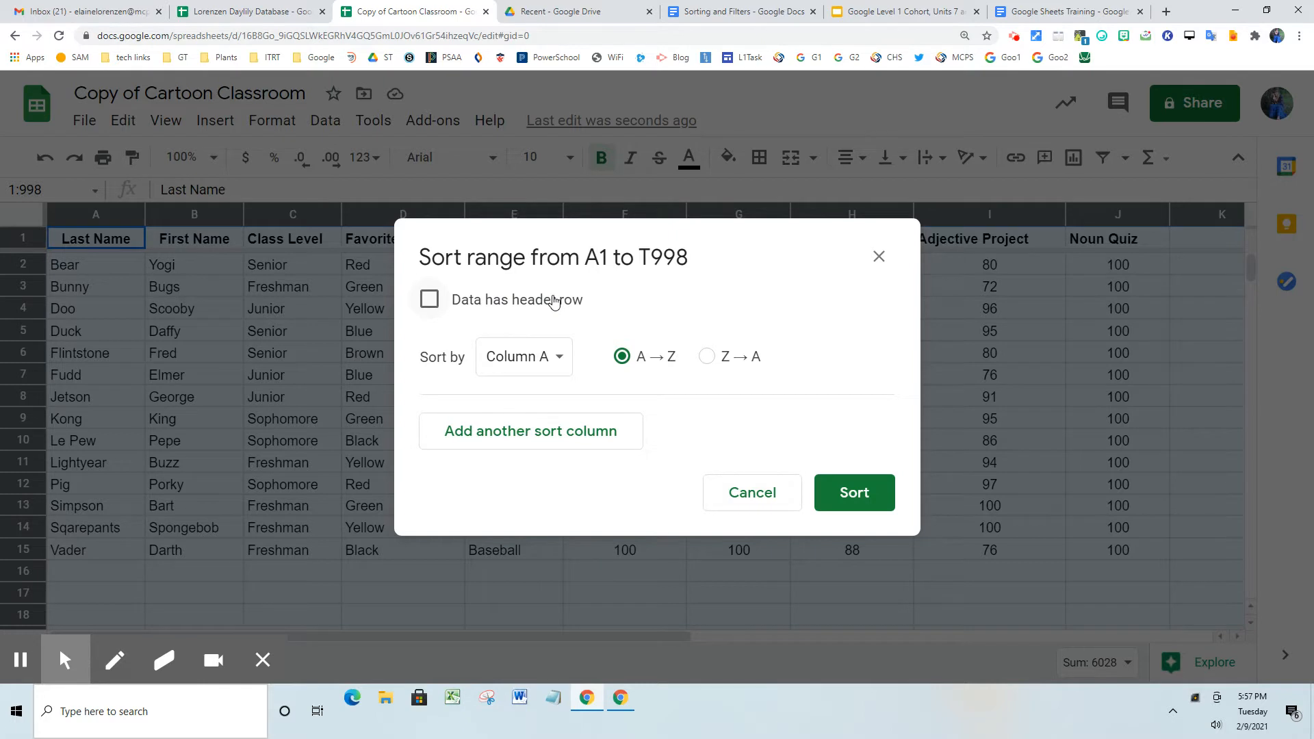
{"action": "left_click", "coordinate": [430, 305]}
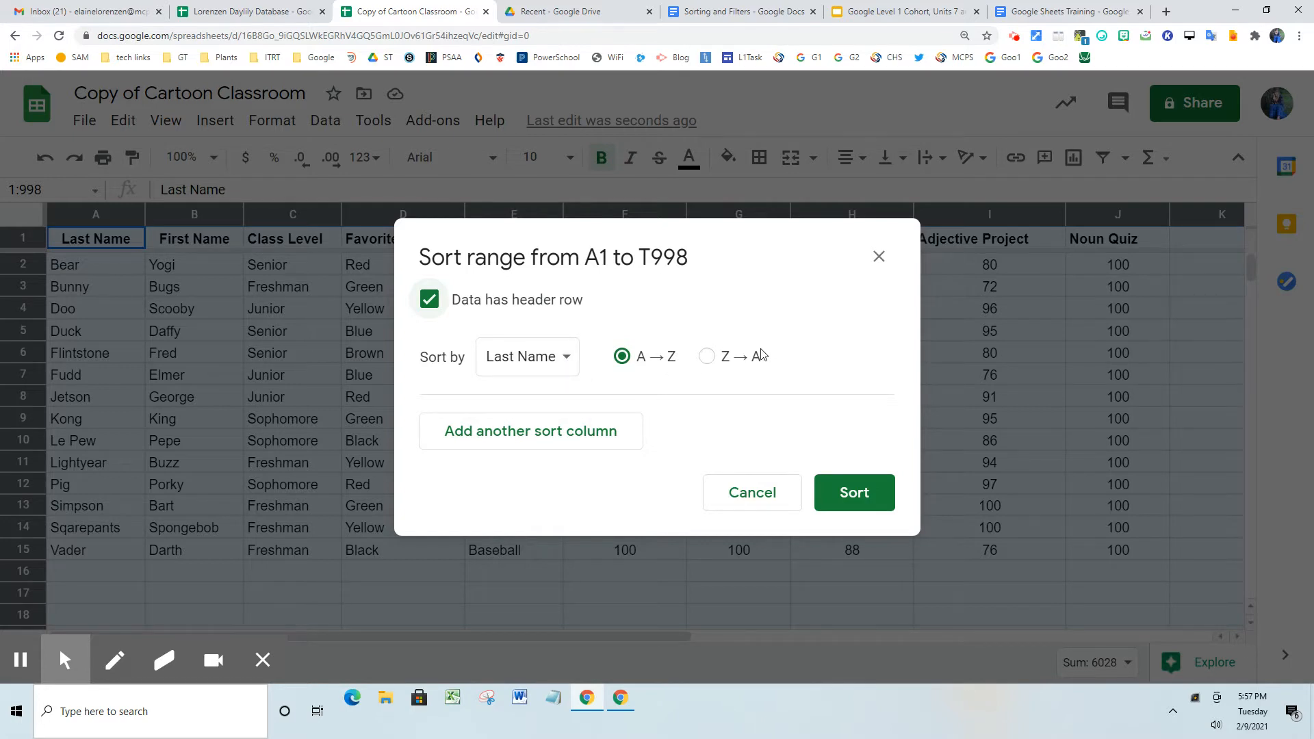
{"action": "left_click", "coordinate": [568, 440]}
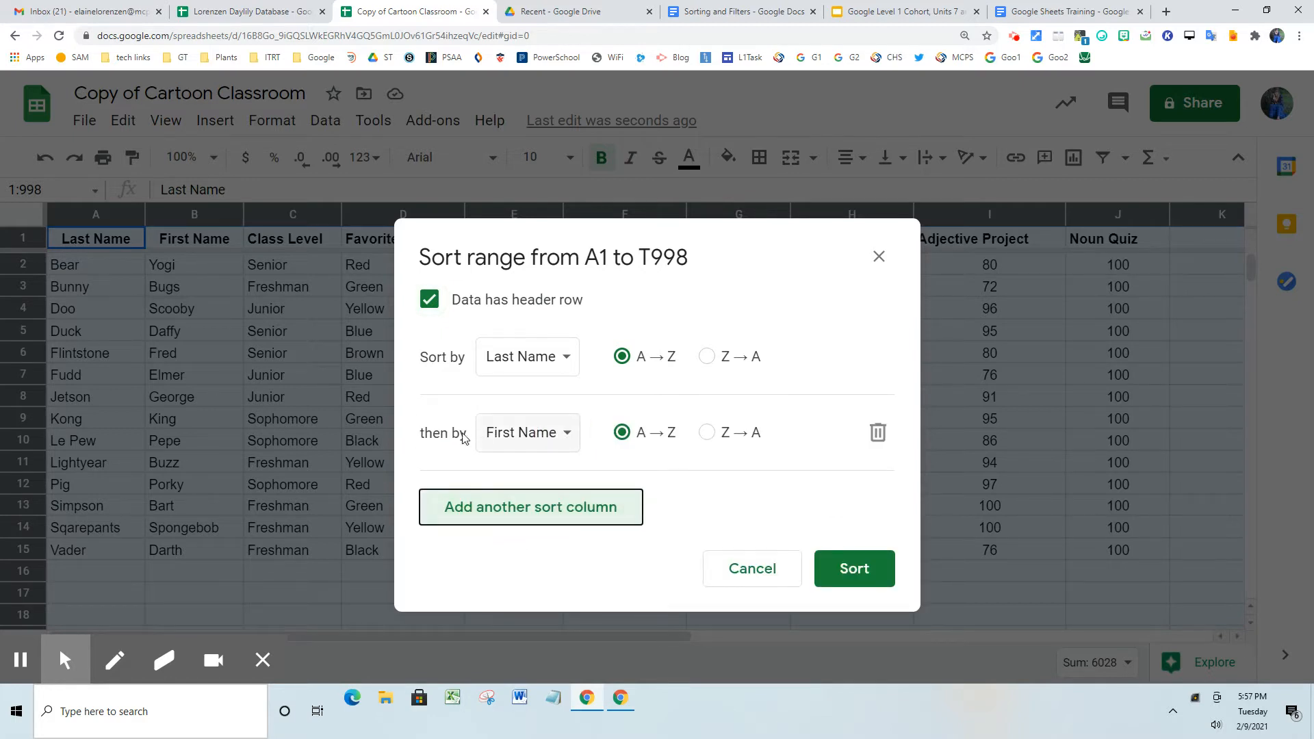
{"action": "left_click", "coordinate": [547, 512]}
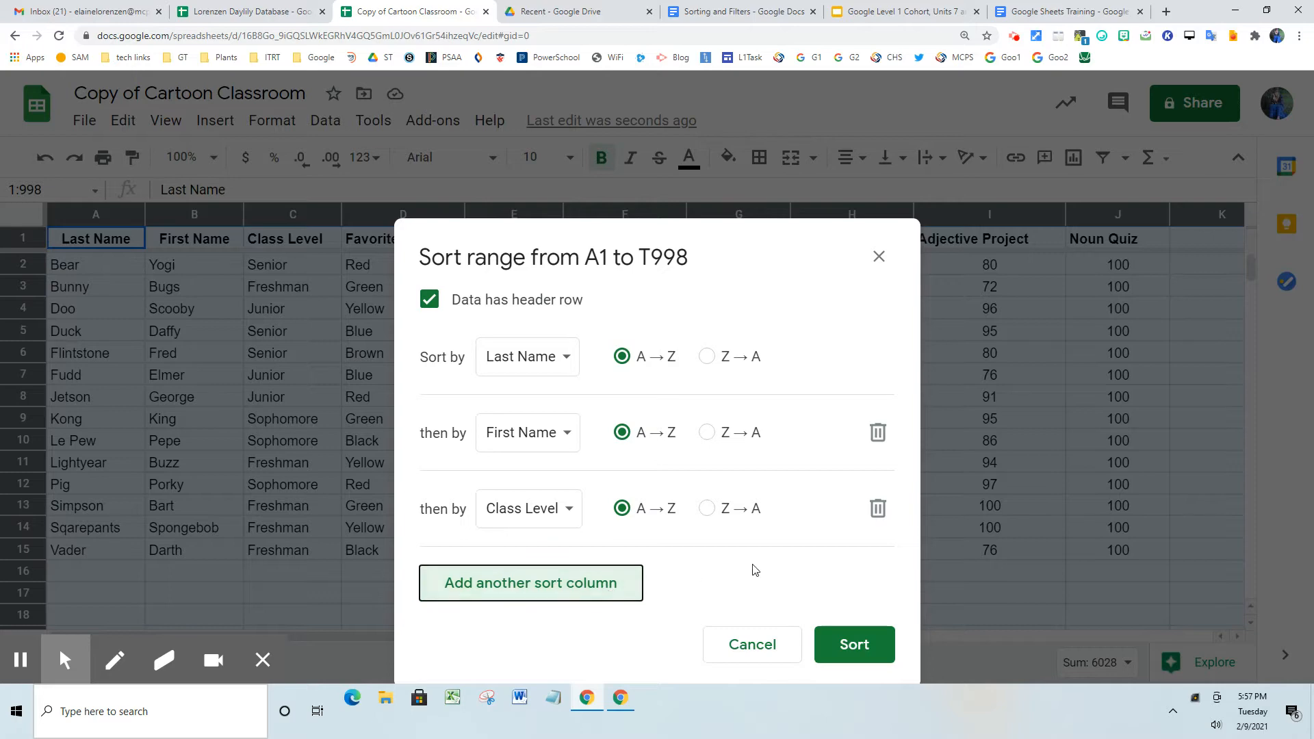
{"action": "left_click", "coordinate": [852, 645]}
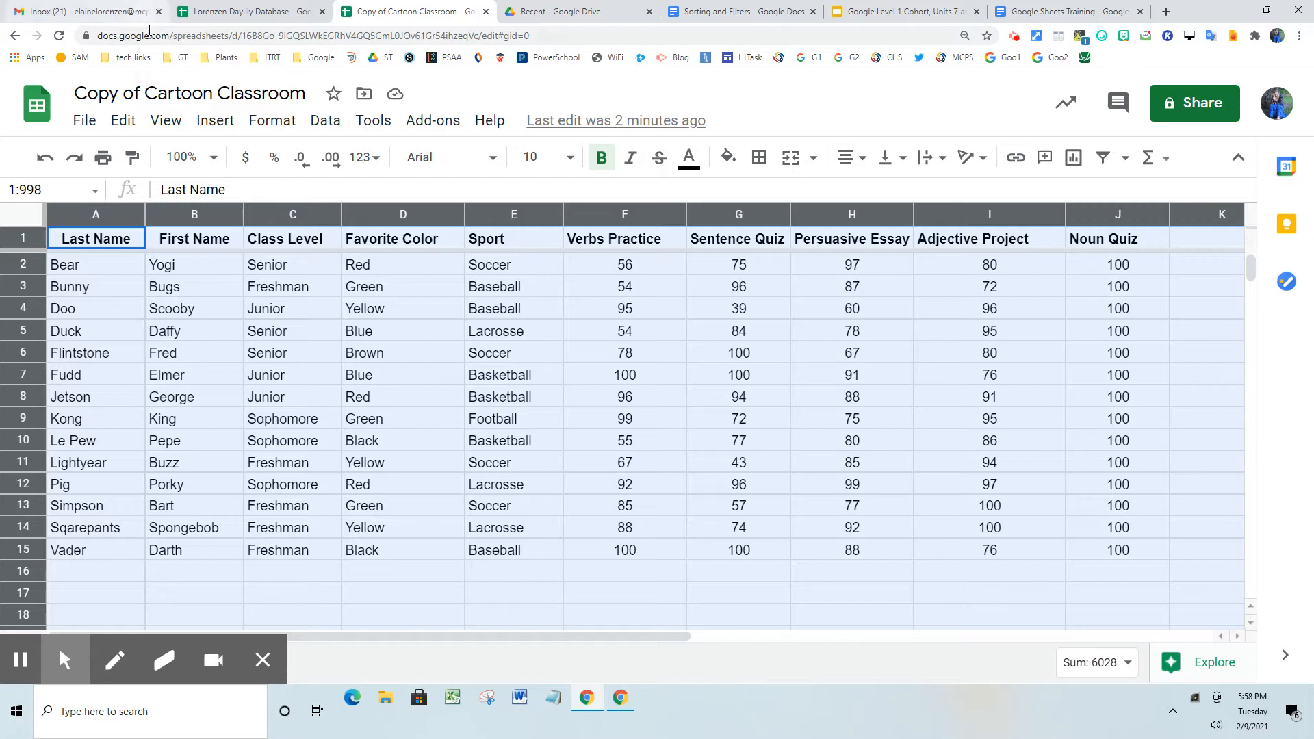
Step: Switch to the Daylily Database spreadsheet and create a filter on its table
{"action": "left_click", "coordinate": [238, 17]}
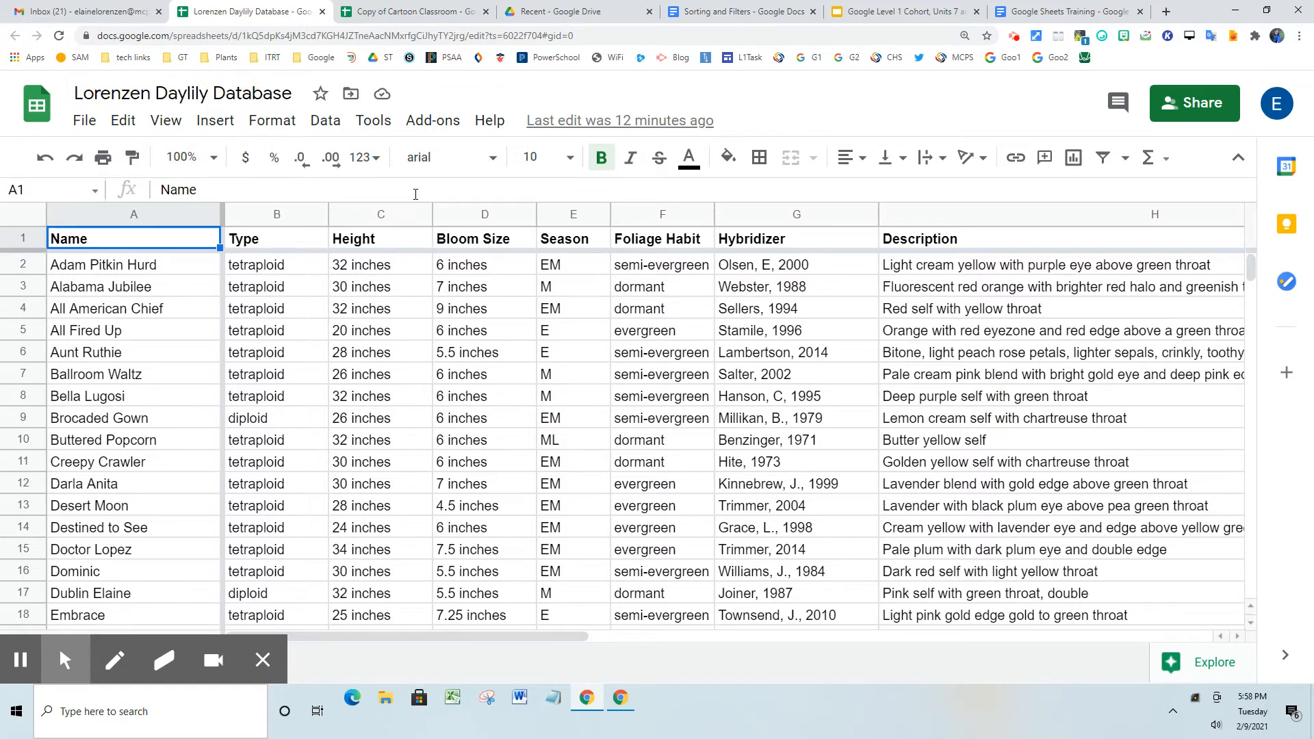
{"action": "left_click", "coordinate": [322, 127]}
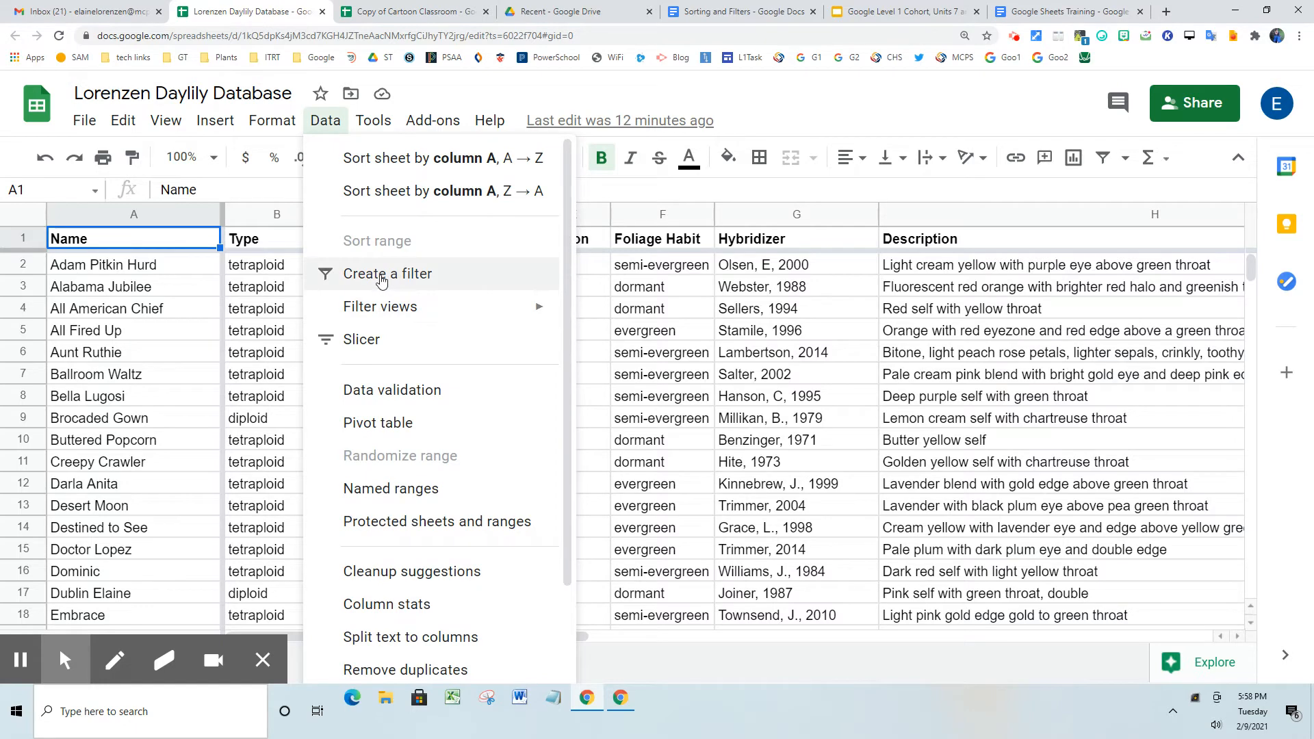
{"action": "left_click", "coordinate": [818, 95]}
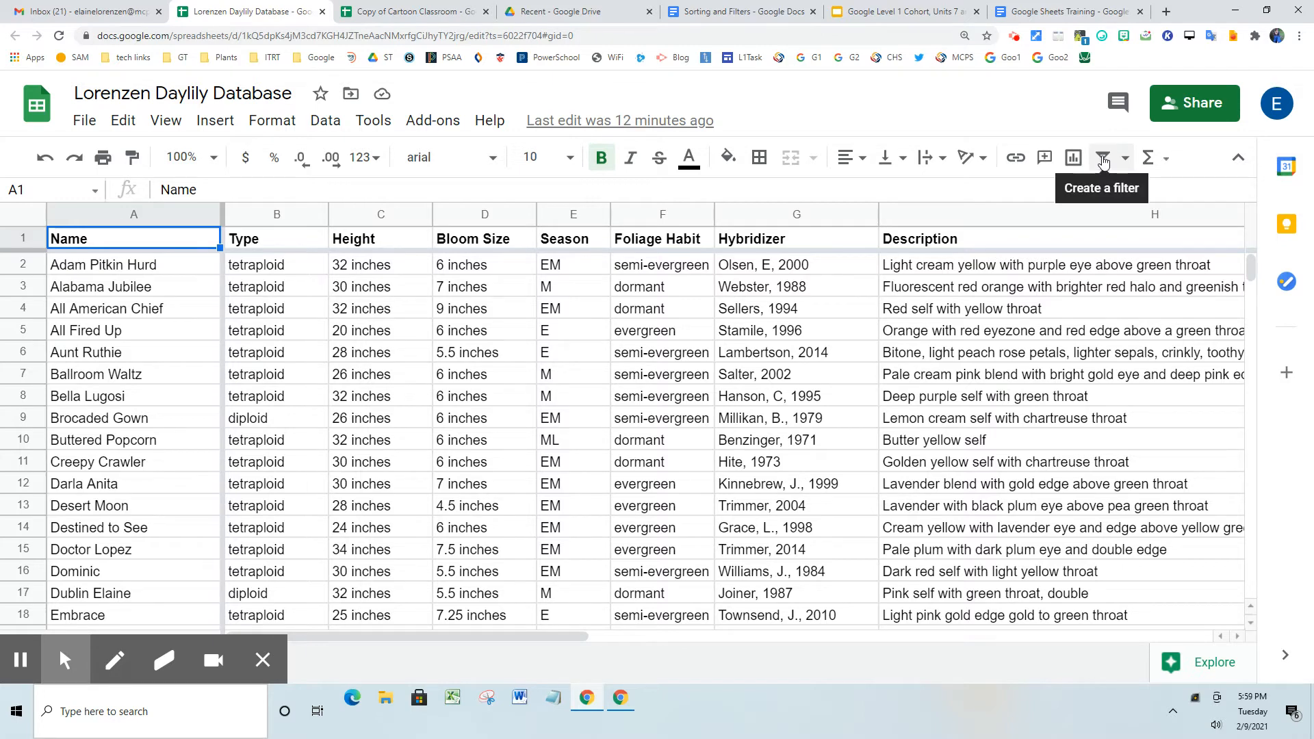
{"action": "left_click", "coordinate": [1101, 161]}
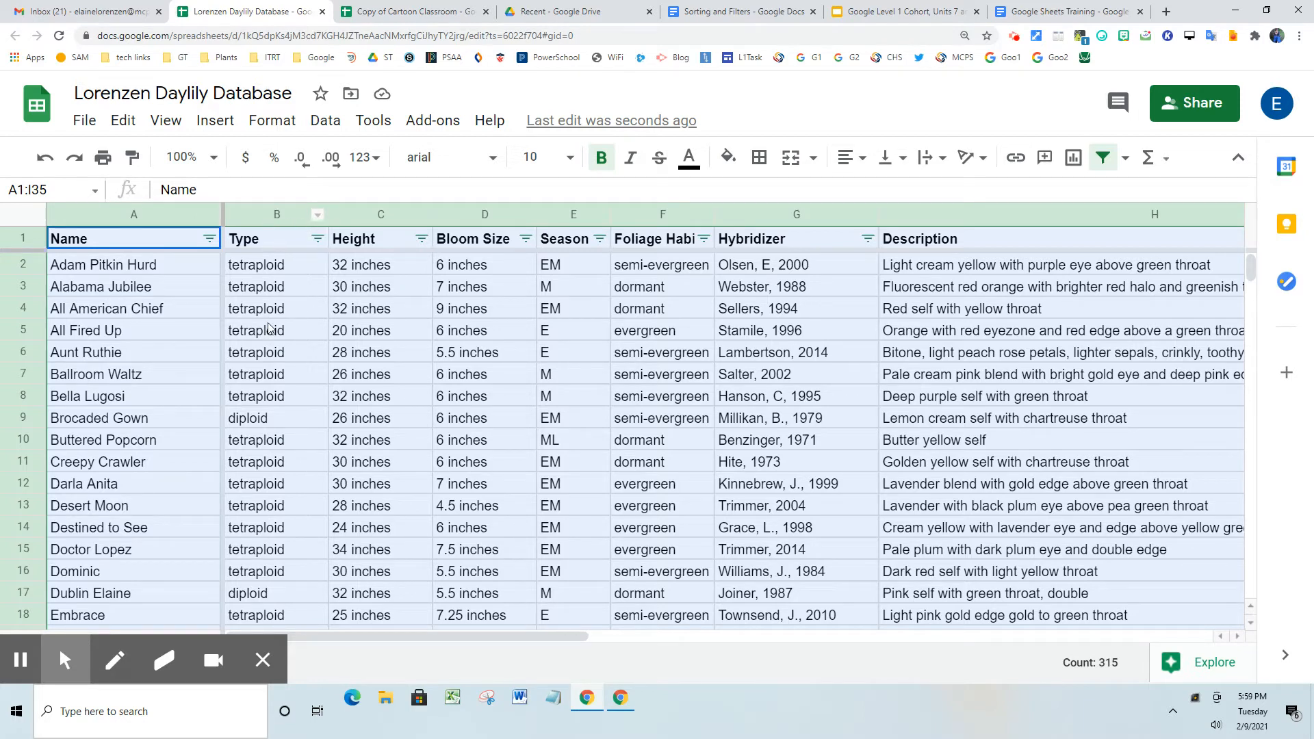
{"action": "left_click", "coordinate": [317, 241]}
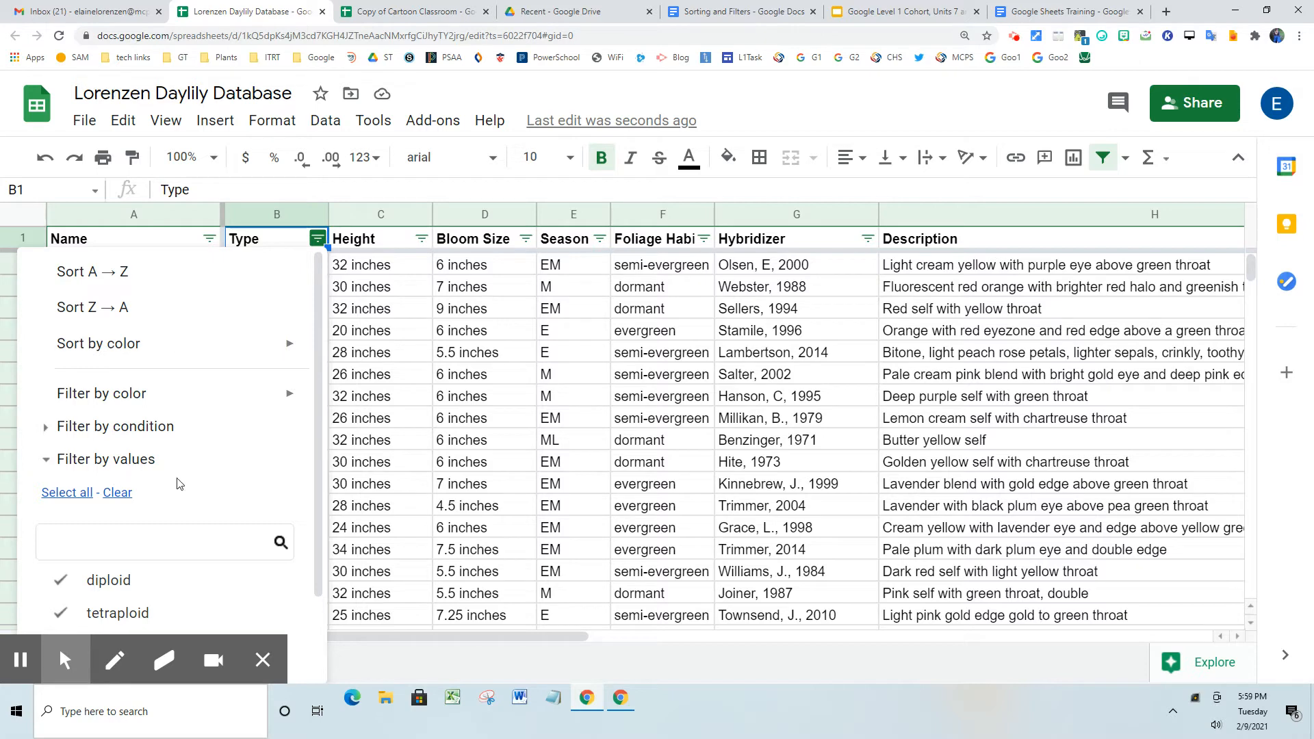
{"action": "scroll", "coordinate": [198, 479], "scroll_direction": "down", "scroll_amount": 3}
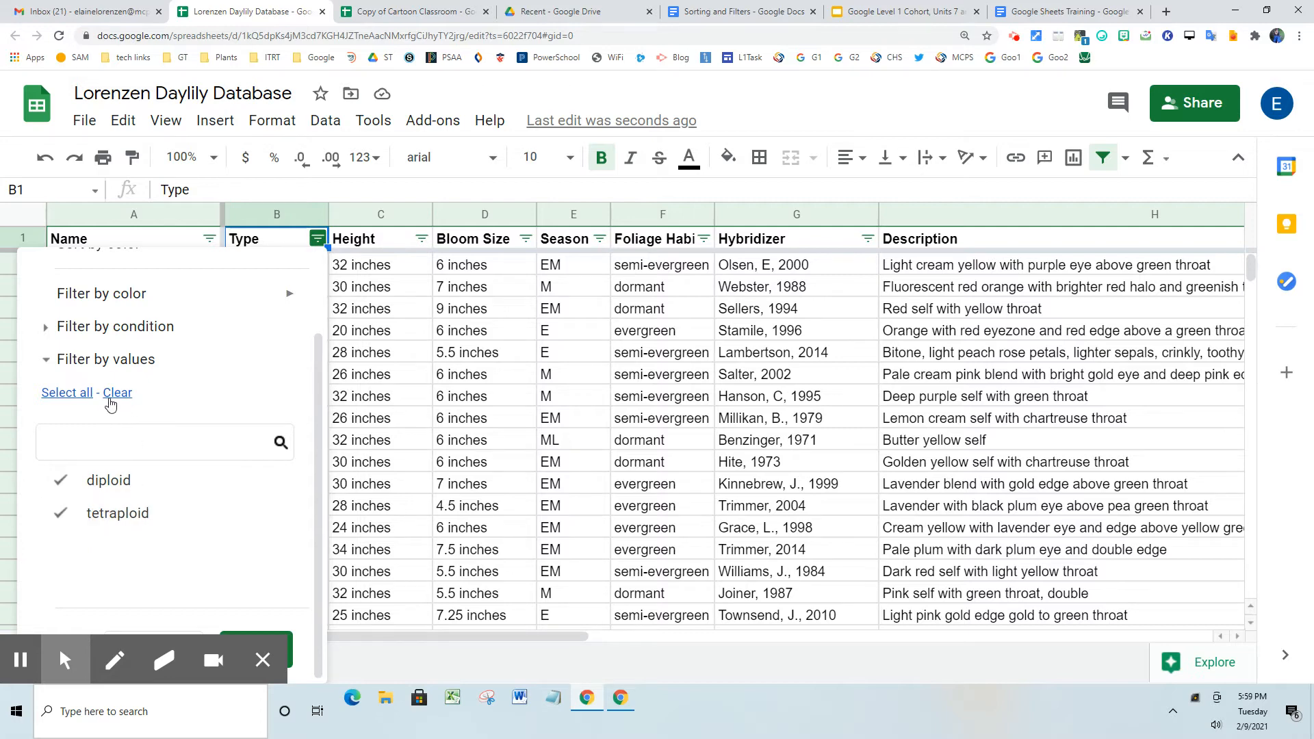
{"action": "left_click", "coordinate": [114, 400]}
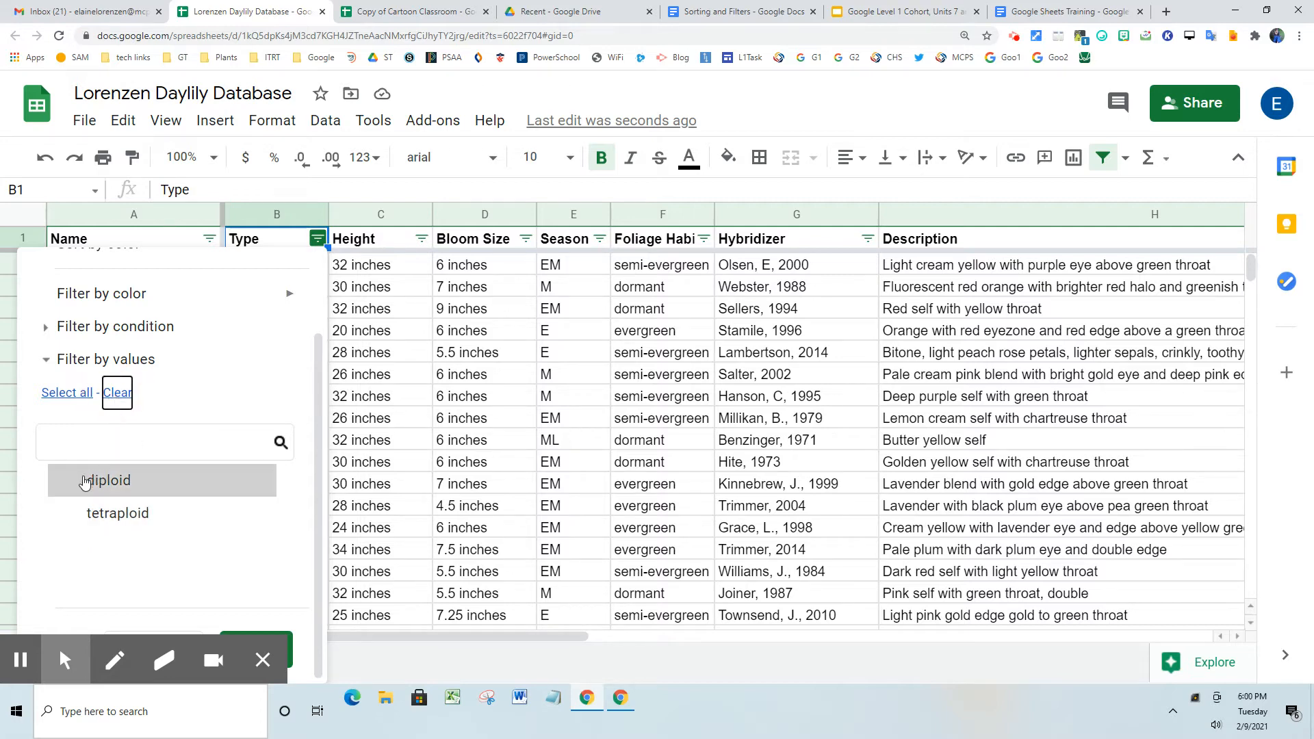
{"action": "left_click", "coordinate": [77, 486]}
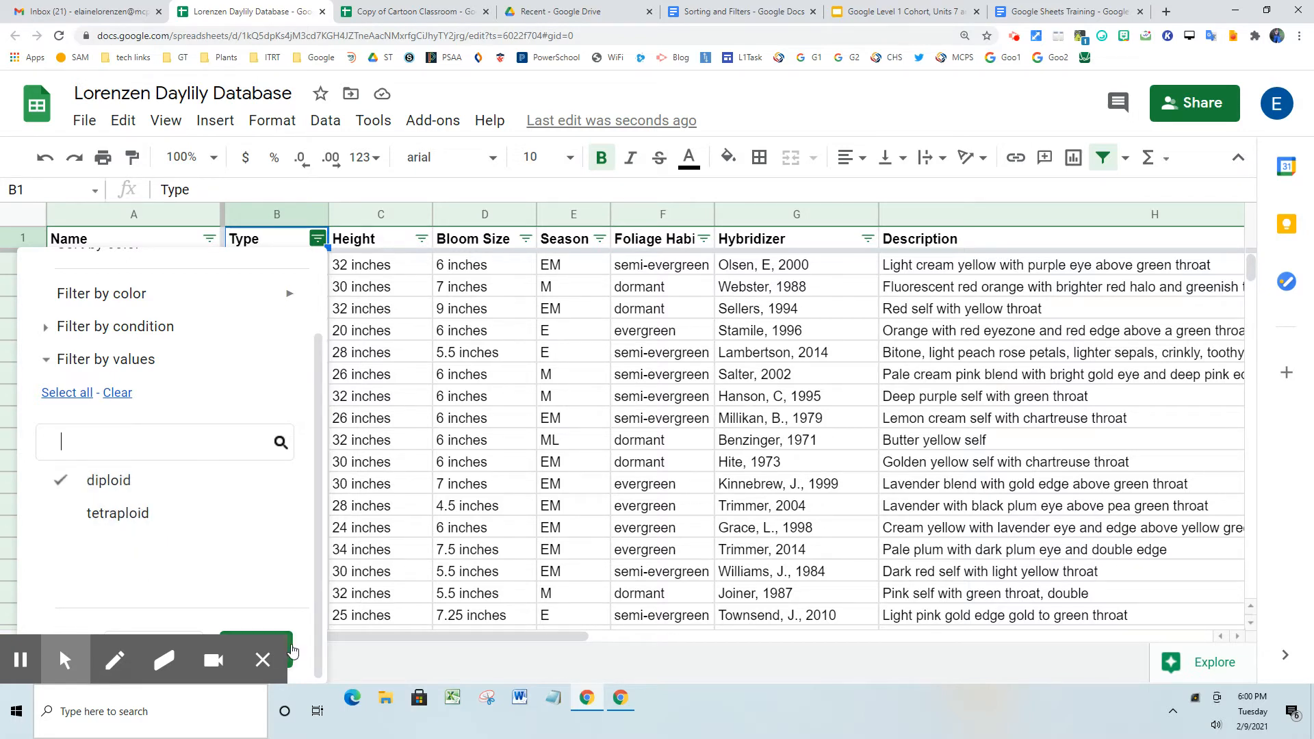
{"action": "left_click", "coordinate": [263, 661]}
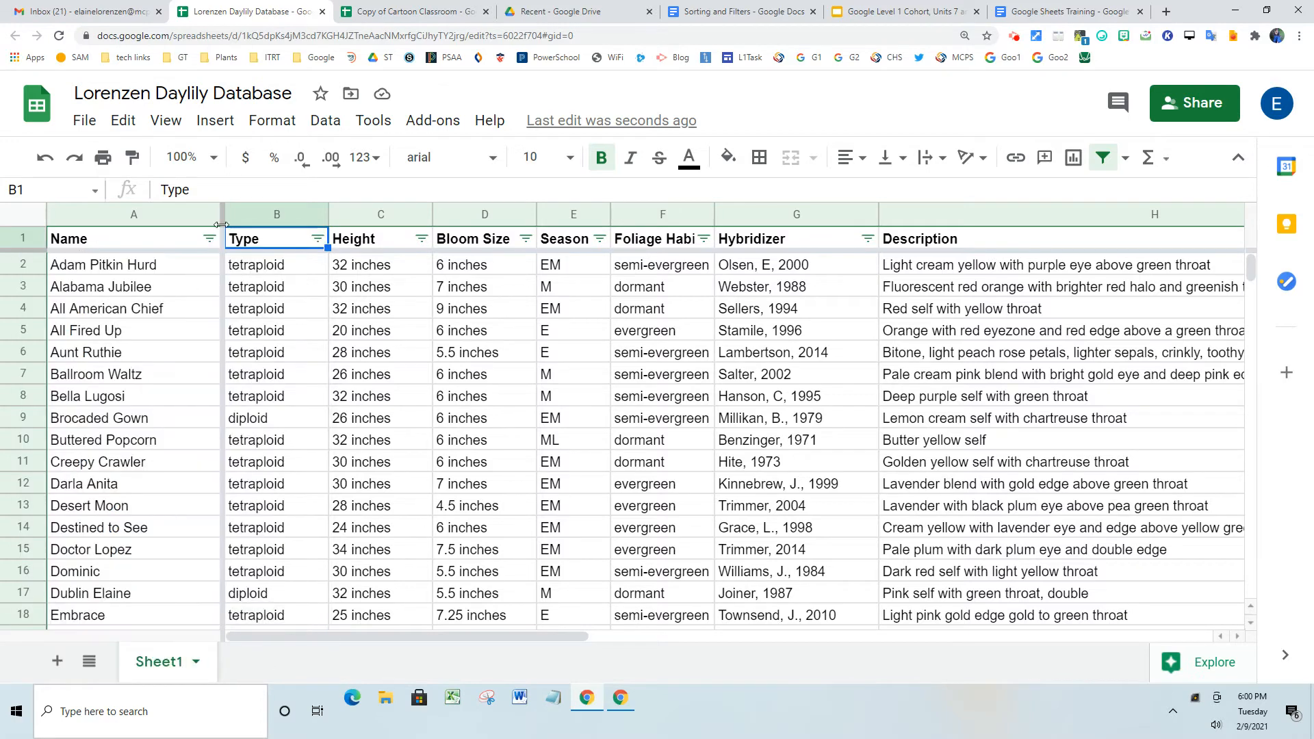
Step: Filter the Type column by values so that only diploid rows are shown
{"action": "left_click", "coordinate": [318, 238]}
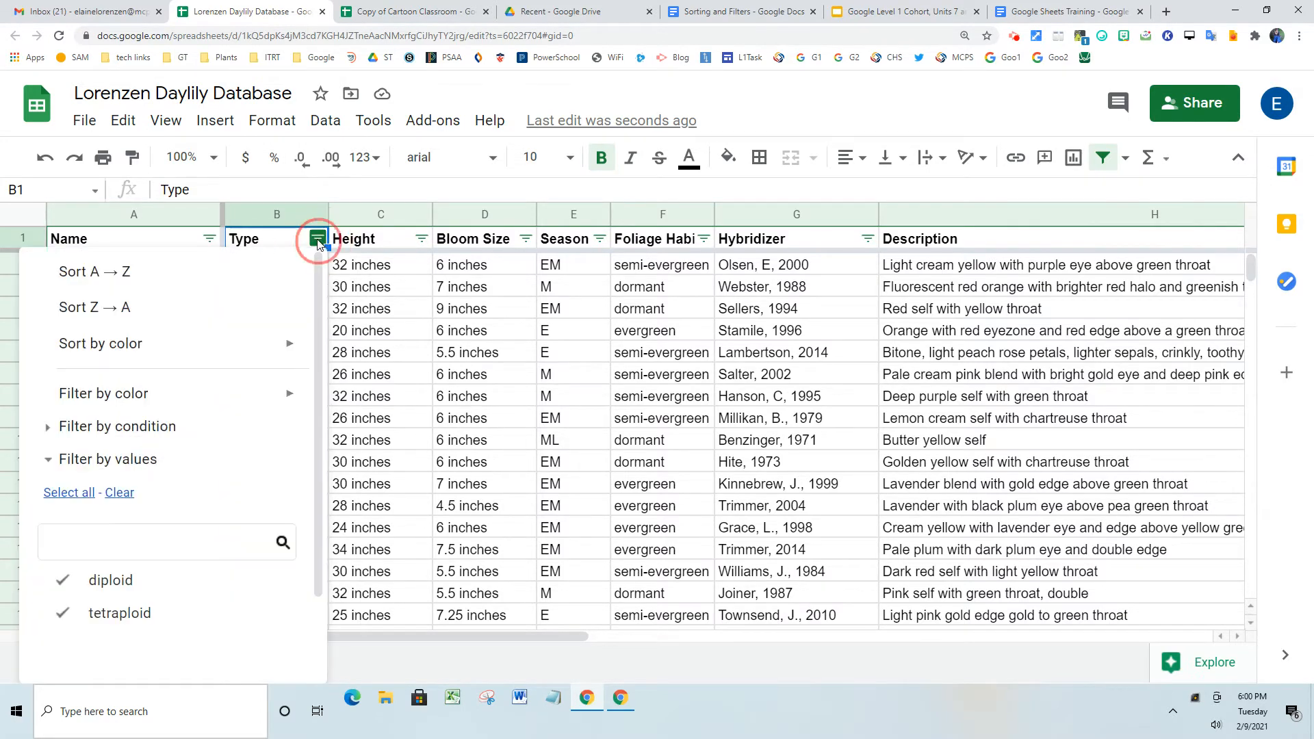
{"action": "left_click", "coordinate": [119, 493]}
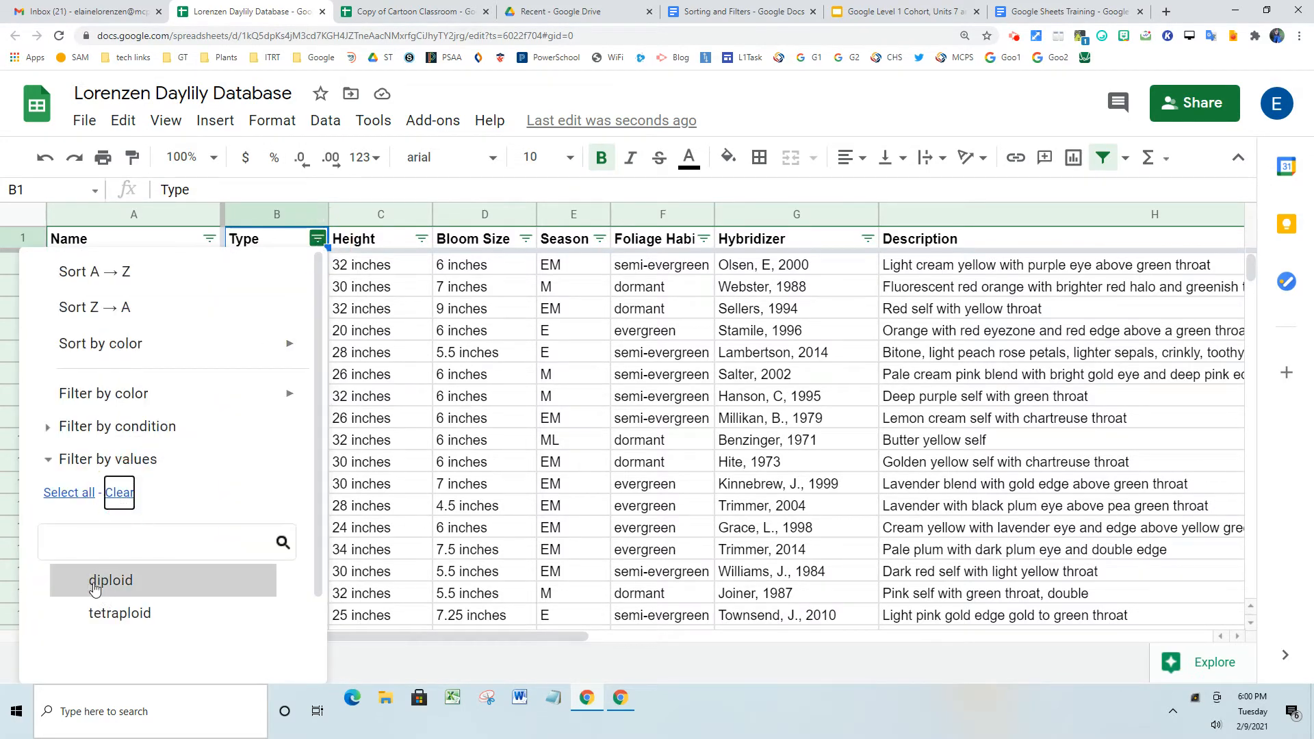
{"action": "left_click", "coordinate": [77, 582]}
{"action": "scroll", "coordinate": [249, 657], "scroll_direction": "down", "scroll_amount": 2}
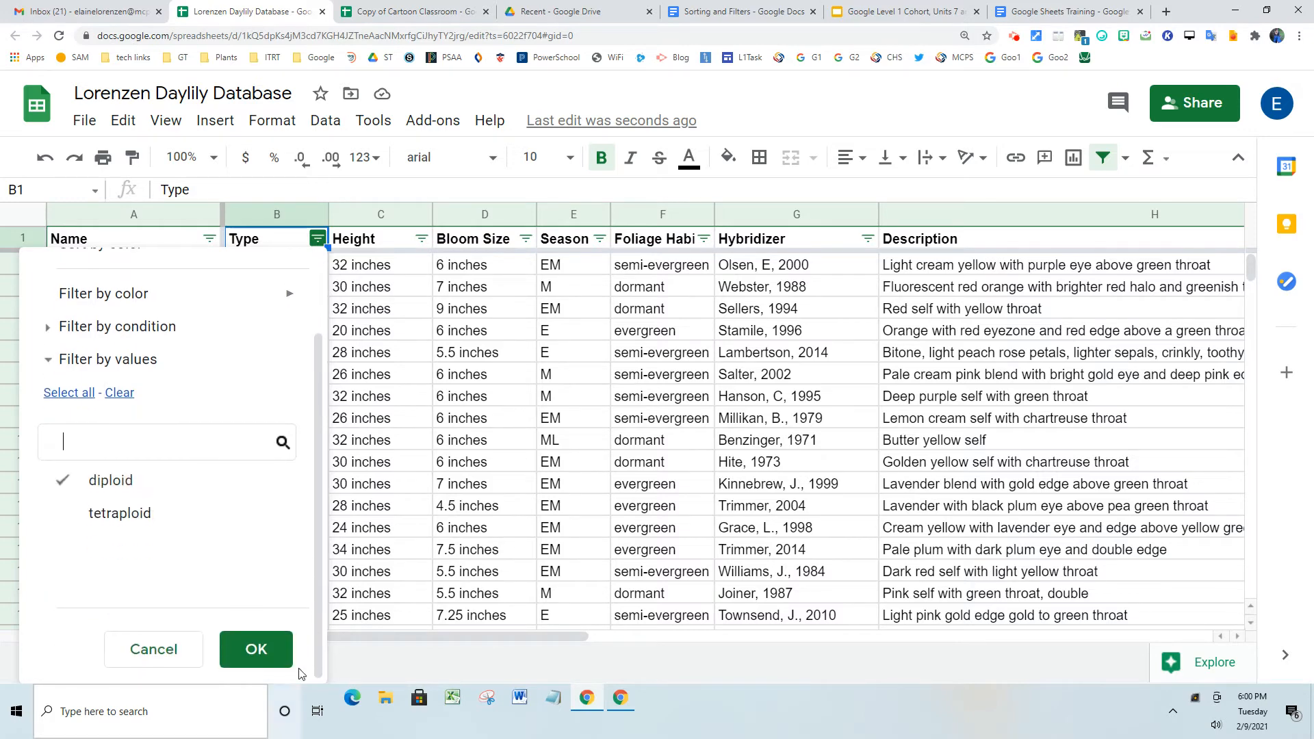
{"action": "left_click", "coordinate": [257, 650]}
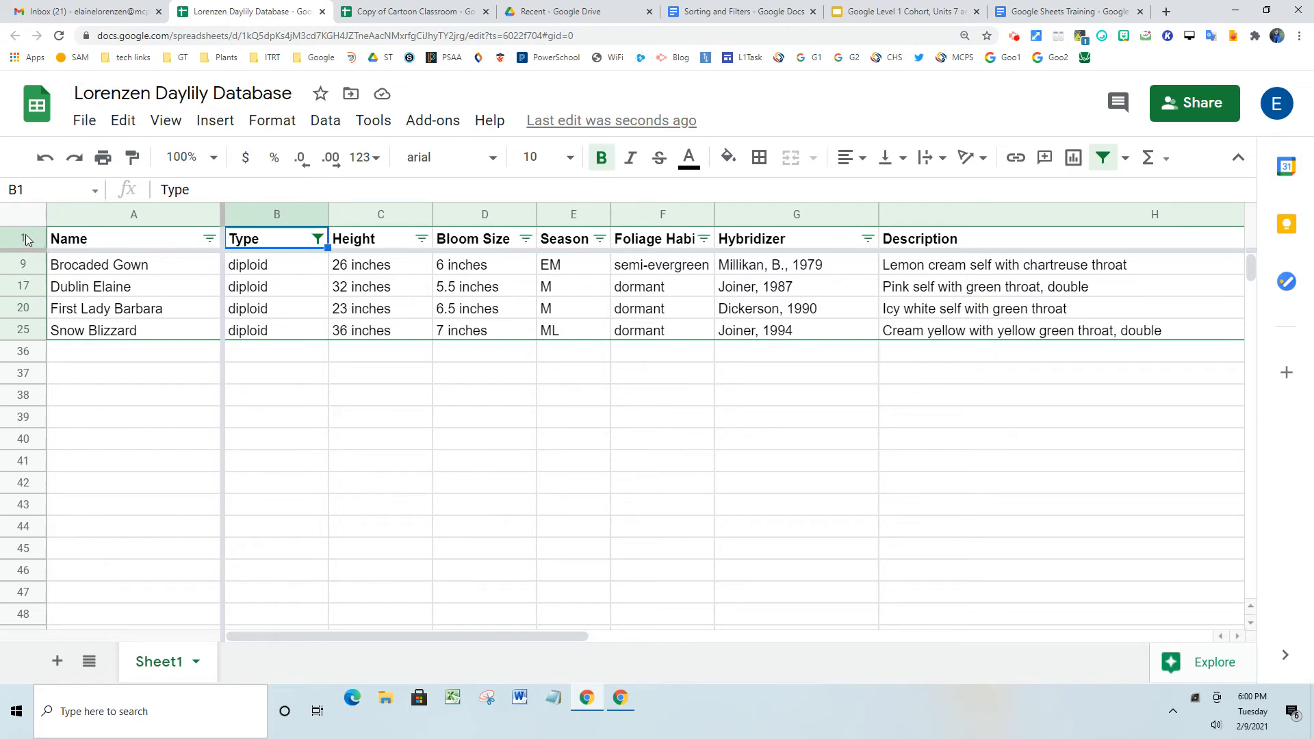
{"action": "left_click_drag", "start_coordinate": [26, 251], "coordinate": [30, 279]}
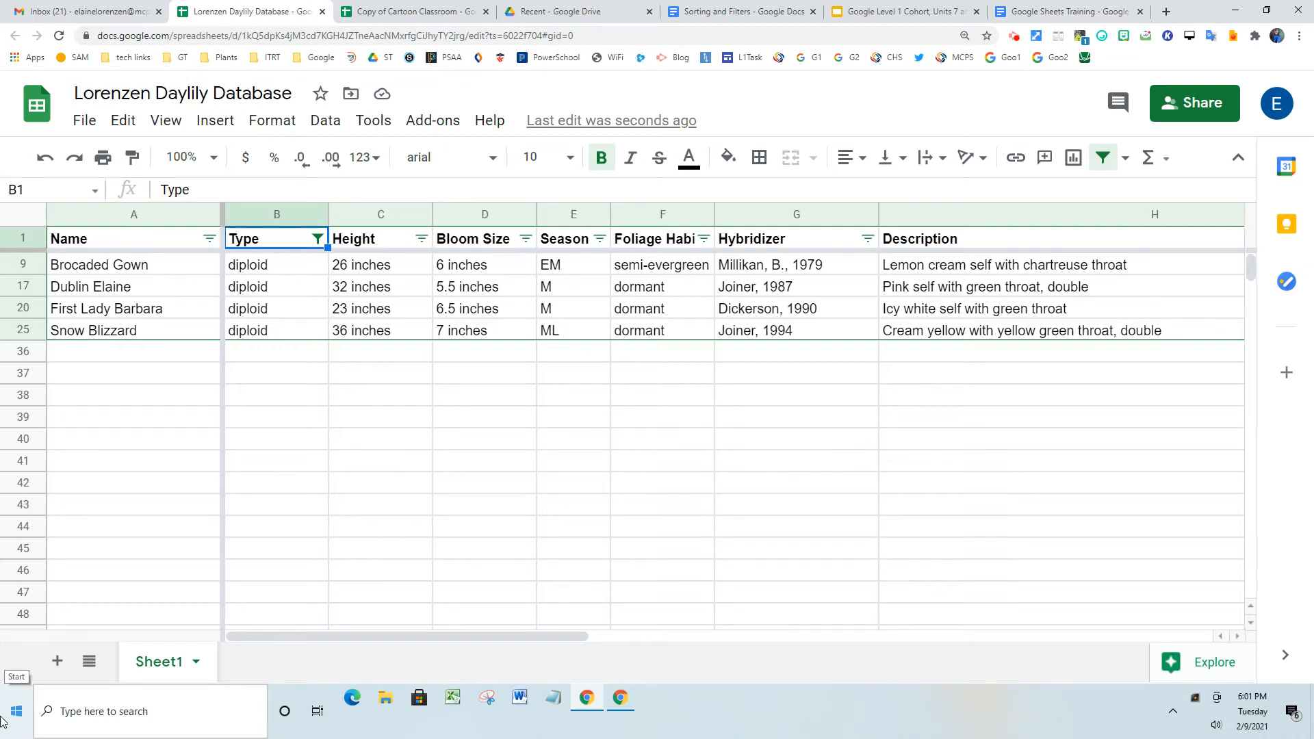
Step: Save the current filter as a filter view and name it Diploids
{"action": "left_click", "coordinate": [1126, 163]}
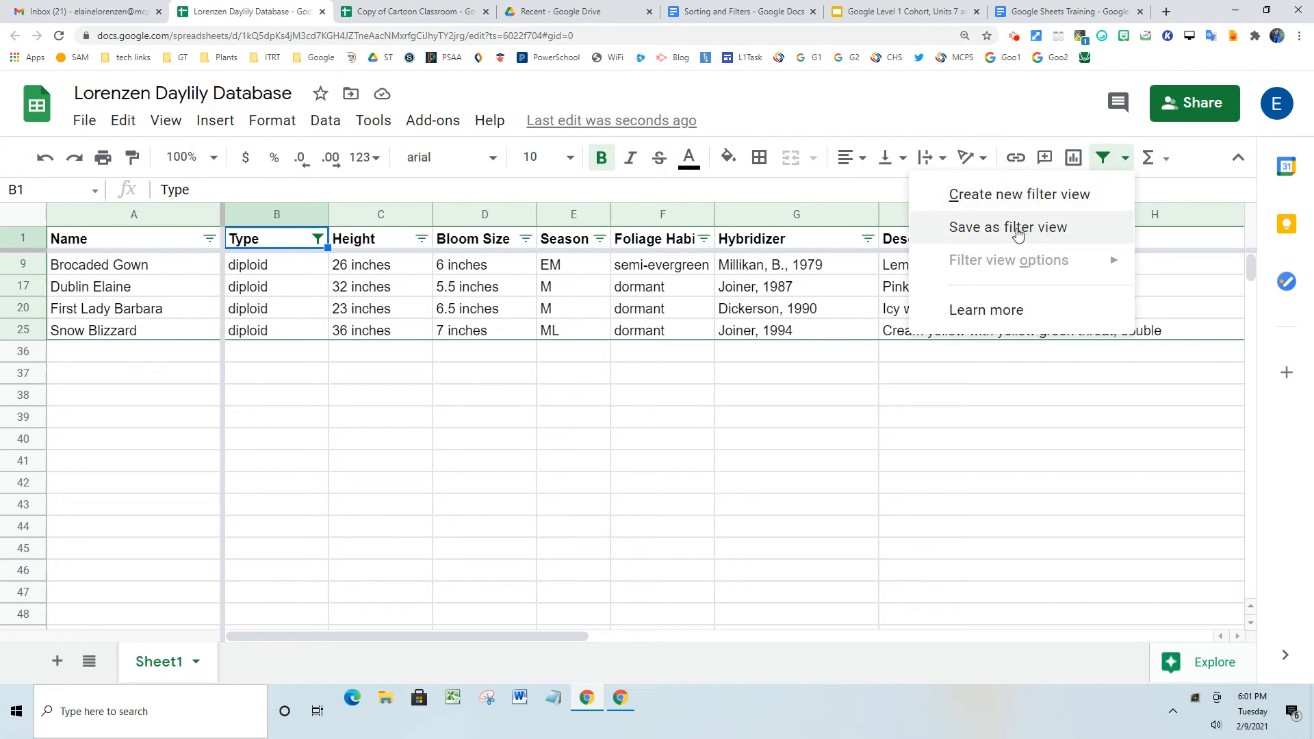
{"action": "left_click", "coordinate": [1020, 232]}
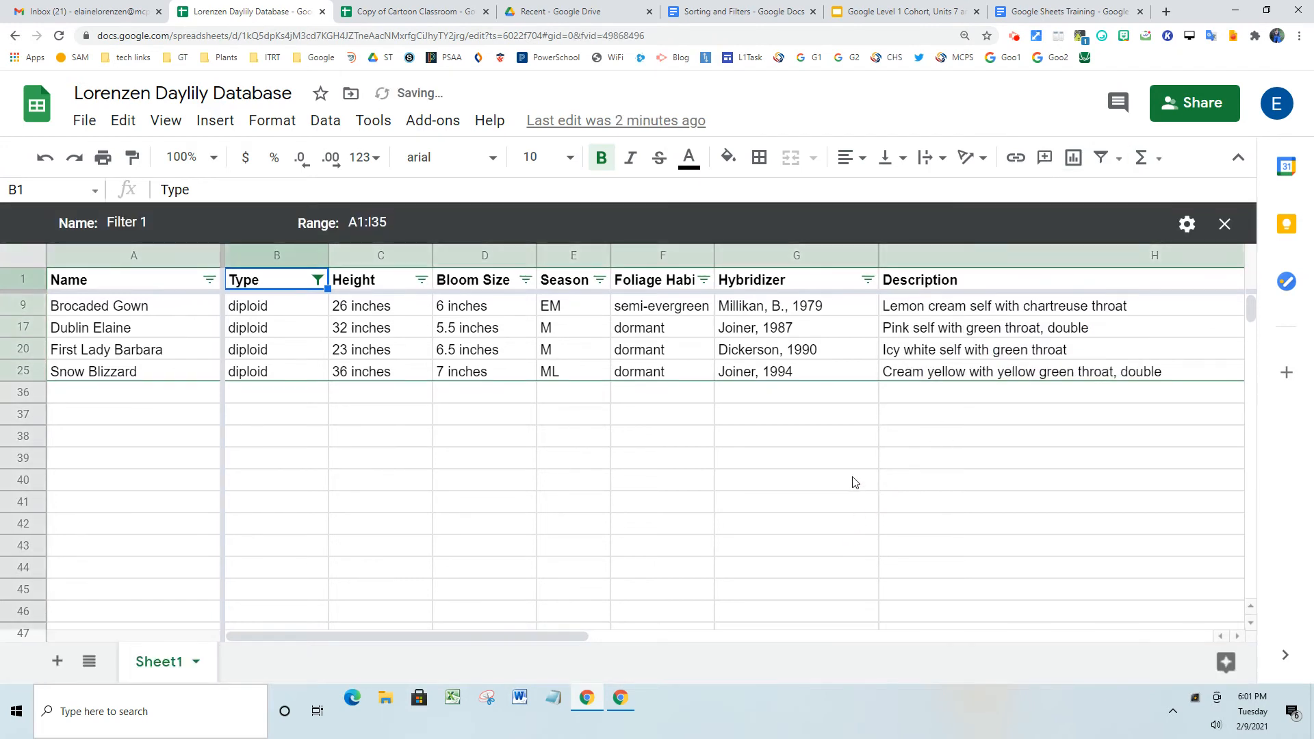
{"action": "left_click", "coordinate": [144, 221]}
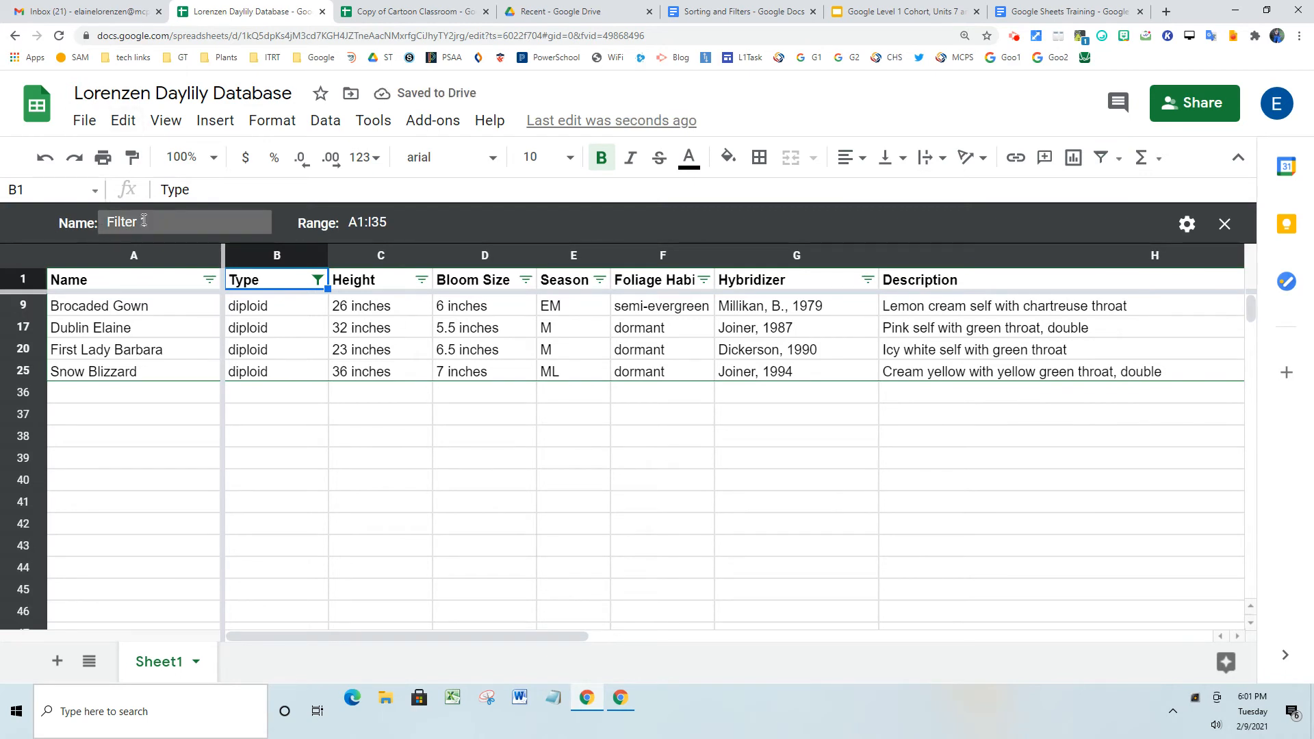
{"action": "left_click", "coordinate": [165, 220]}
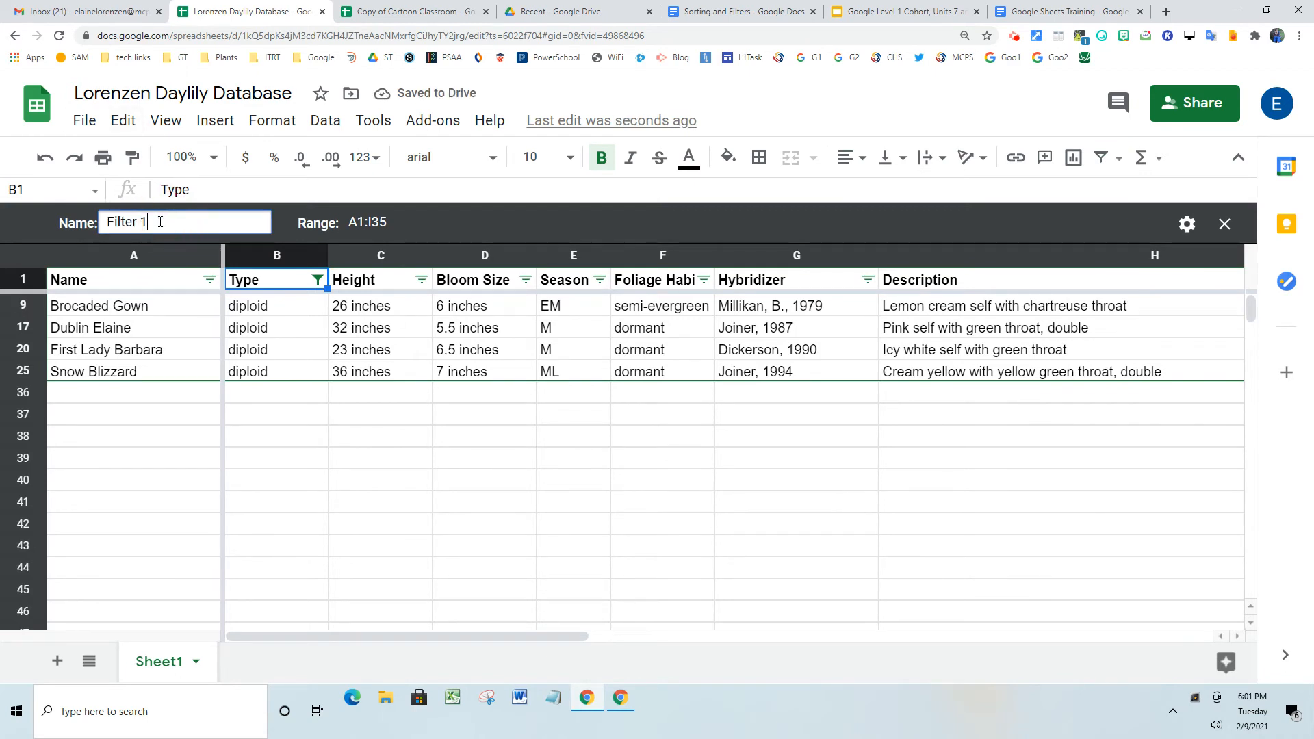
{"action": "key", "text": "BackSpace"}
{"action": "key", "text": "BackSpace"}
{"action": "key", "text": "BackSpace"}
{"action": "key", "text": "BackSpace"}
{"action": "key", "text": "BackSpace"}
{"action": "type", "text": "Diploids"}
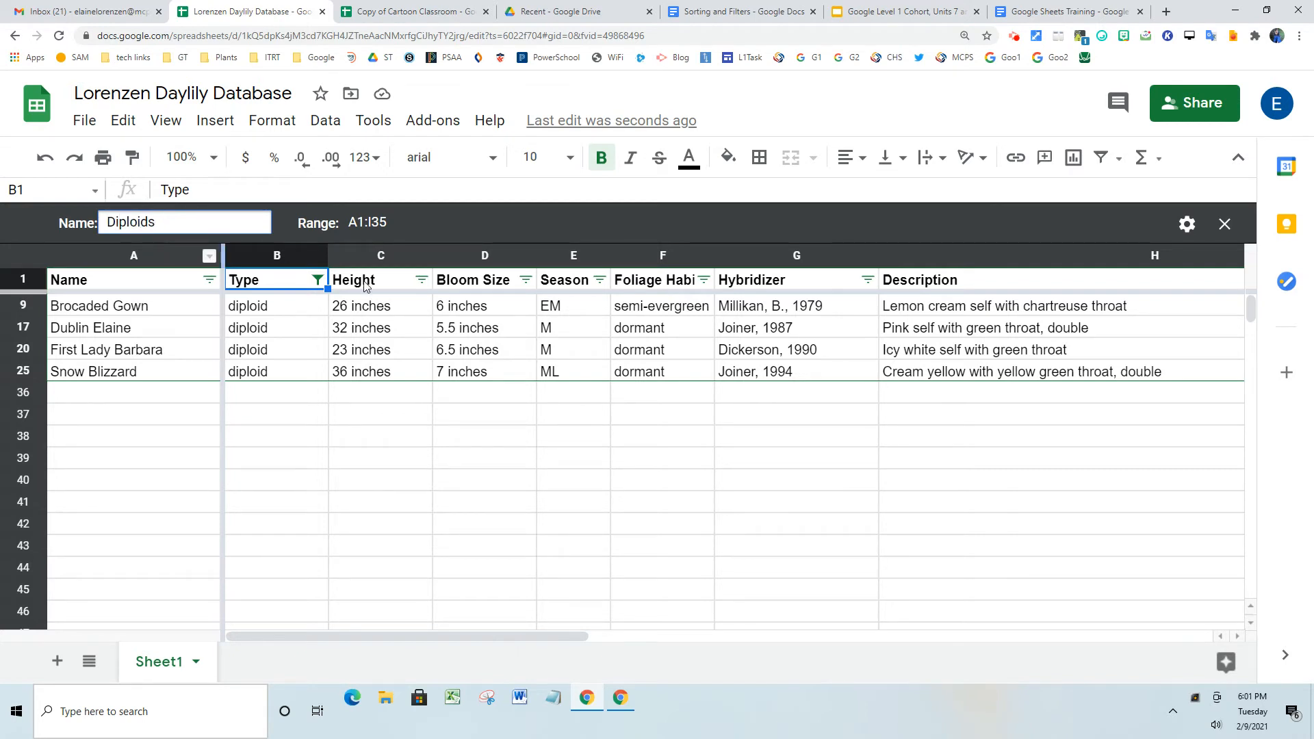
{"action": "left_click", "coordinate": [674, 506]}
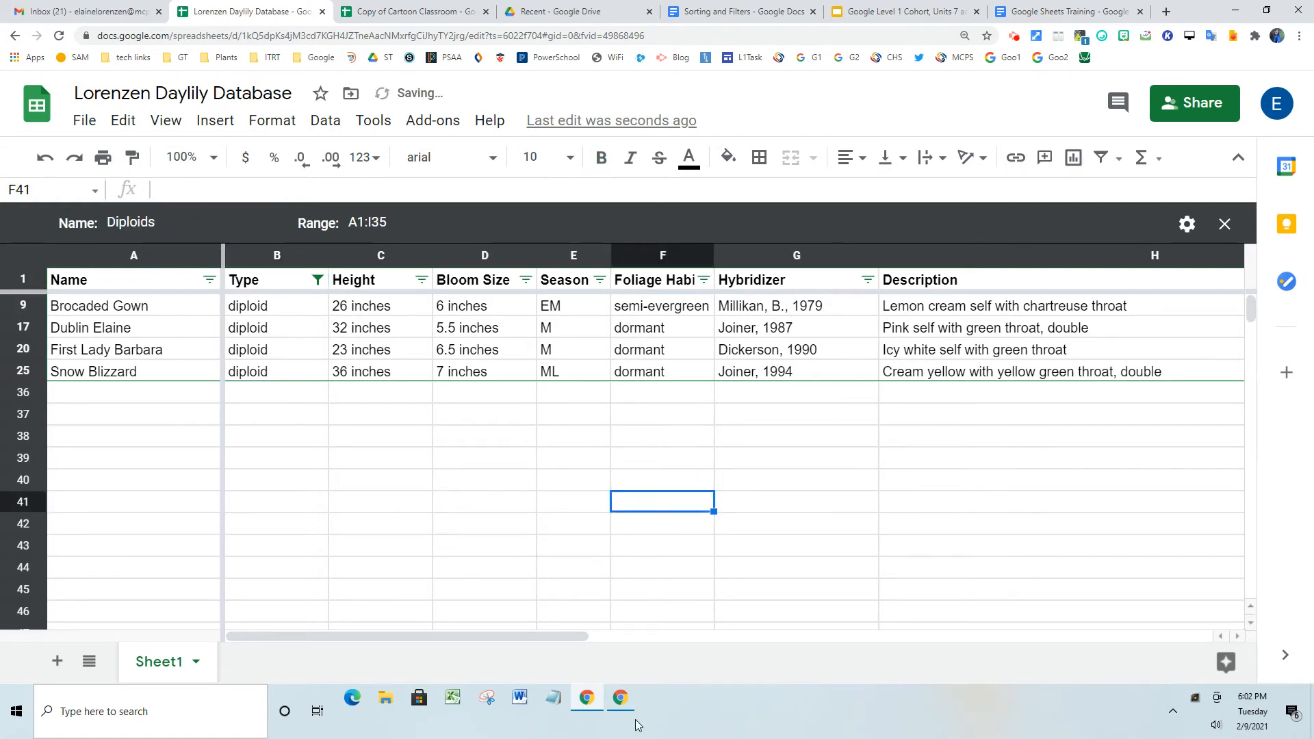
Step: Close the Diploids filter view and turn off the filter on the table
{"action": "left_click", "coordinate": [1224, 224]}
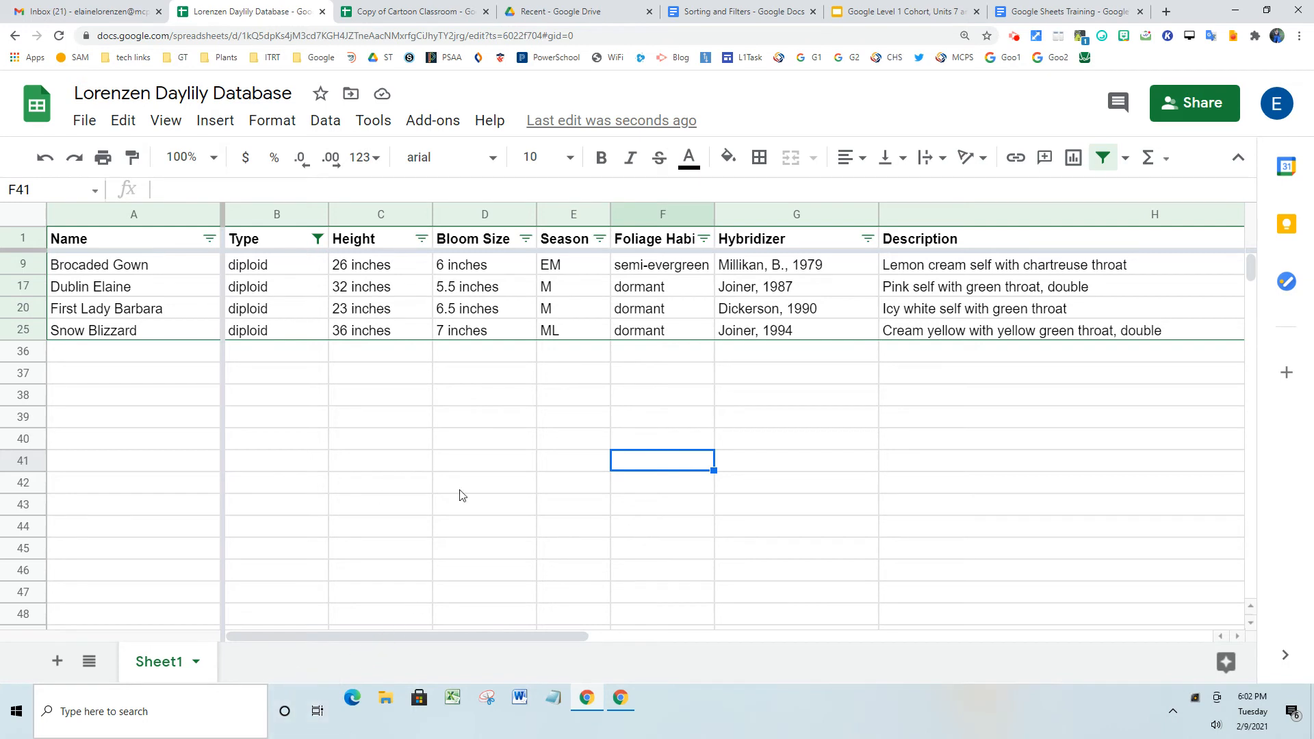
{"action": "left_click", "coordinate": [1103, 163]}
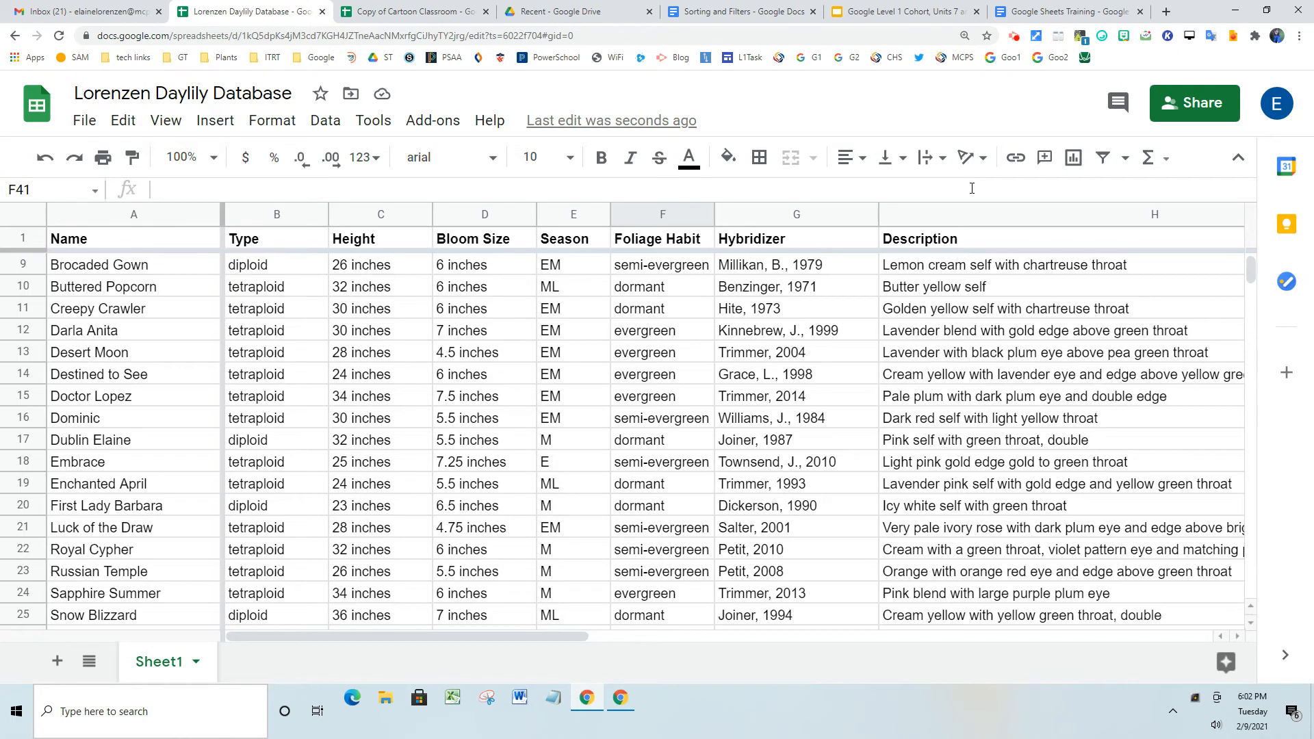
{"action": "left_click", "coordinate": [1104, 162]}
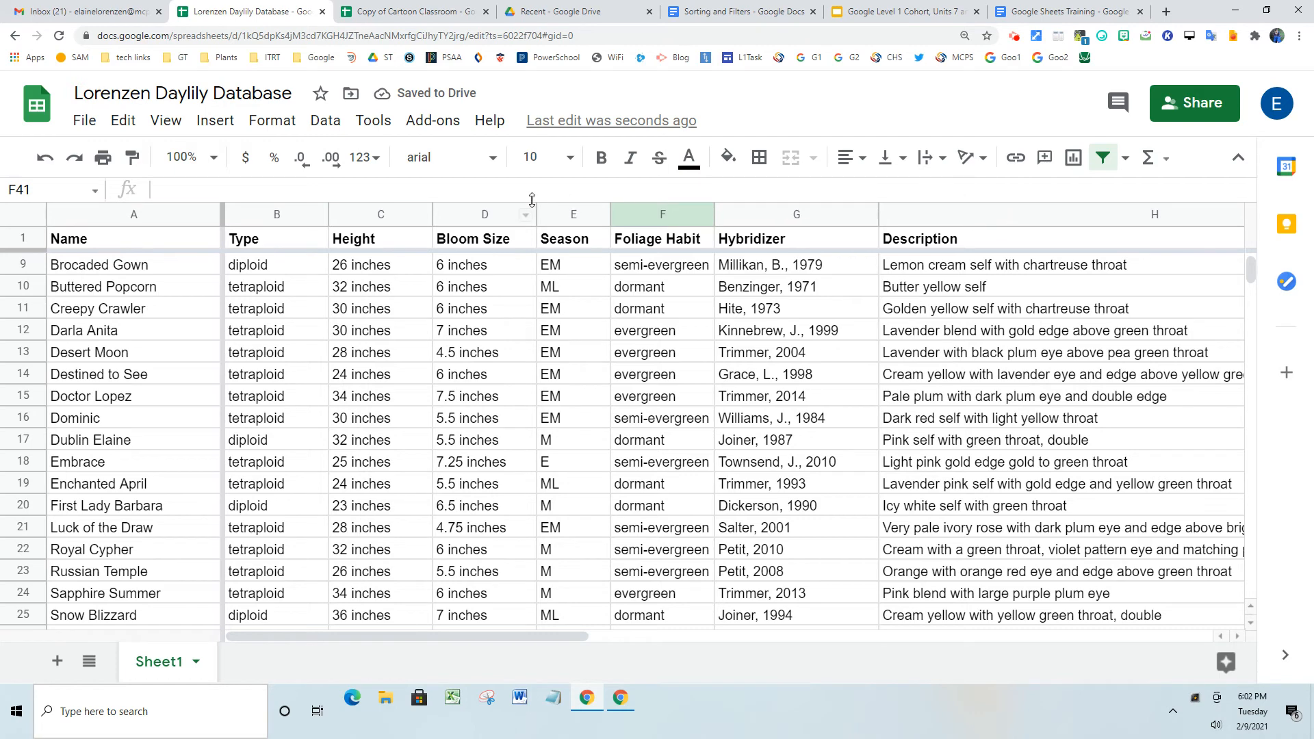
{"action": "left_click", "coordinate": [1101, 162]}
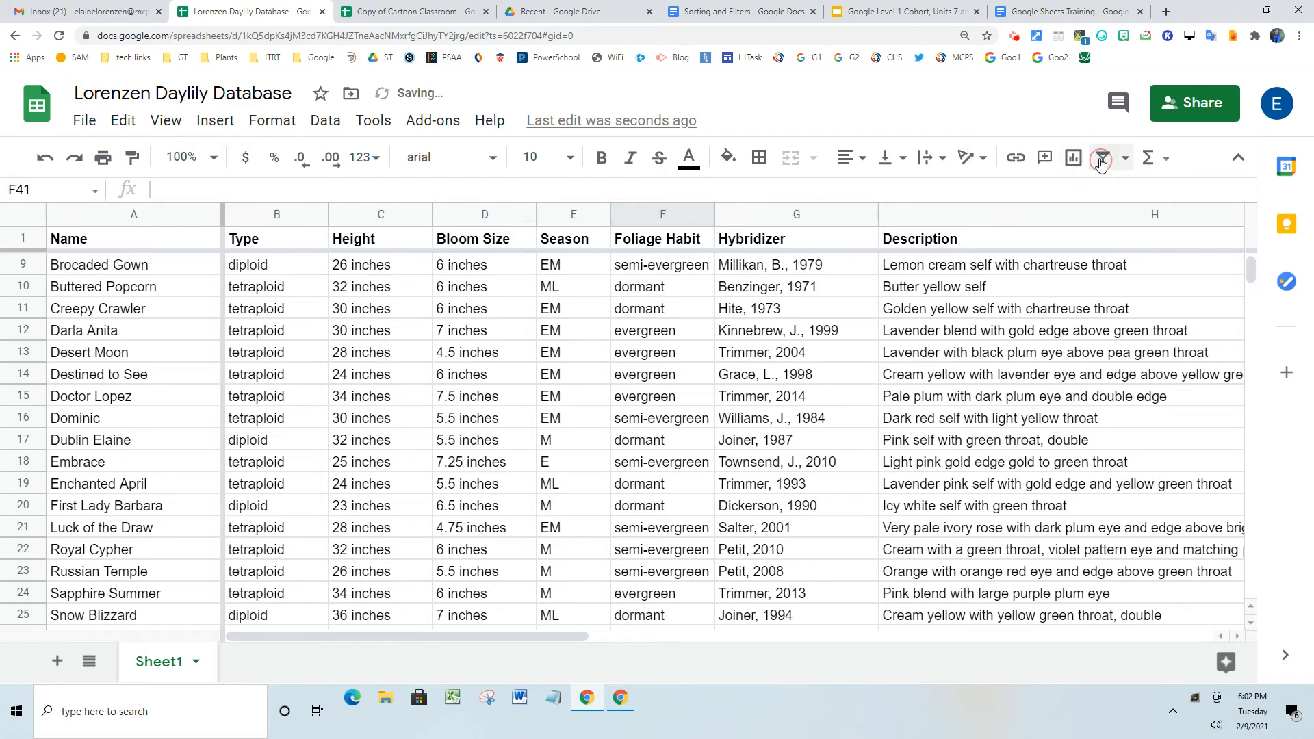
{"action": "left_click", "coordinate": [1101, 161]}
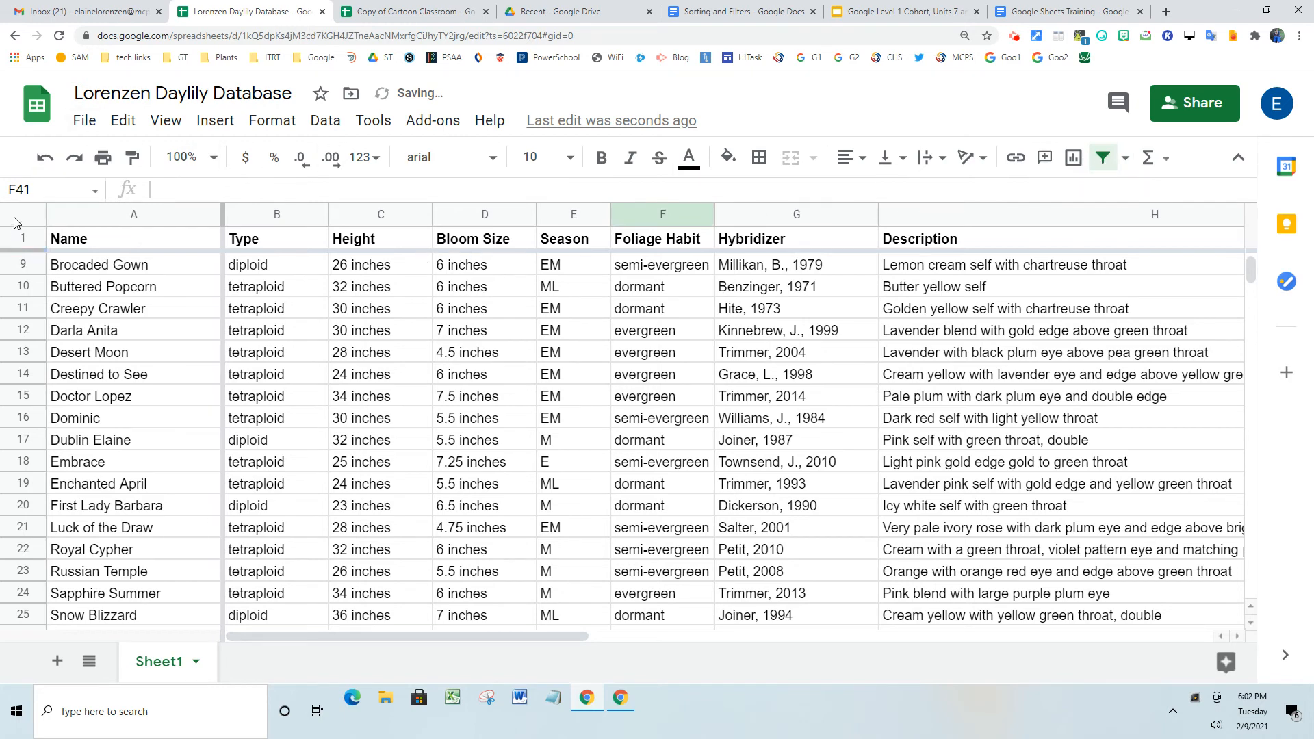
Step: Select the whole sheet and create a filter on its columns
{"action": "left_click", "coordinate": [27, 217]}
{"action": "left_click", "coordinate": [1104, 159]}
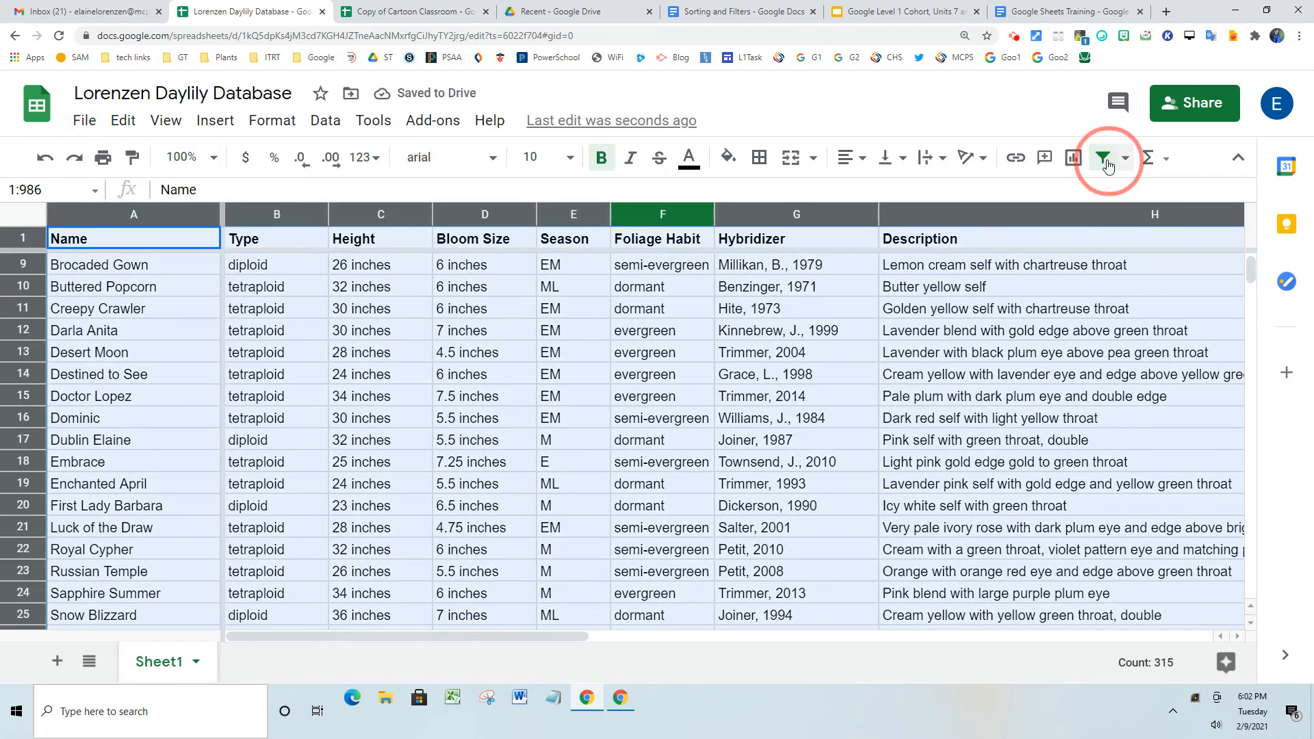
{"action": "left_click", "coordinate": [1107, 160]}
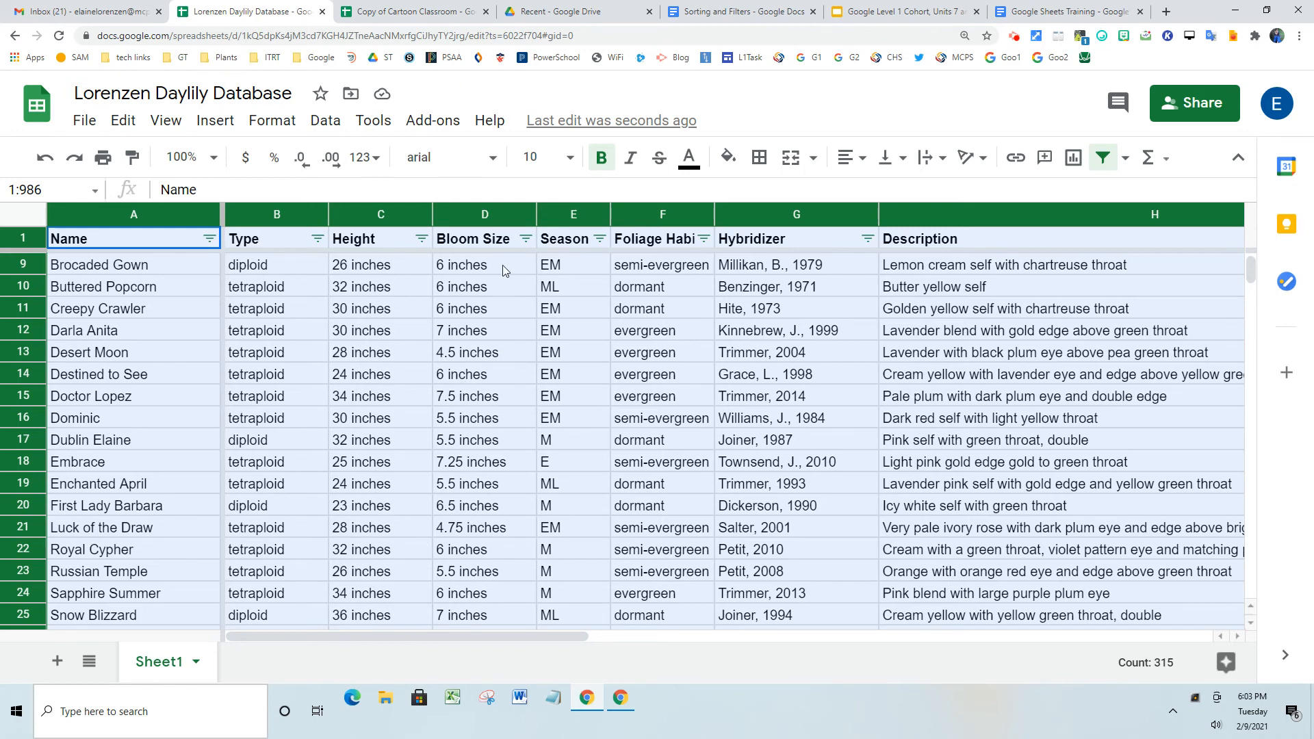
Step: Filter the Bloom Size column by the condition Is between, with the values 6 inches and 7 inches
{"action": "left_click", "coordinate": [524, 239]}
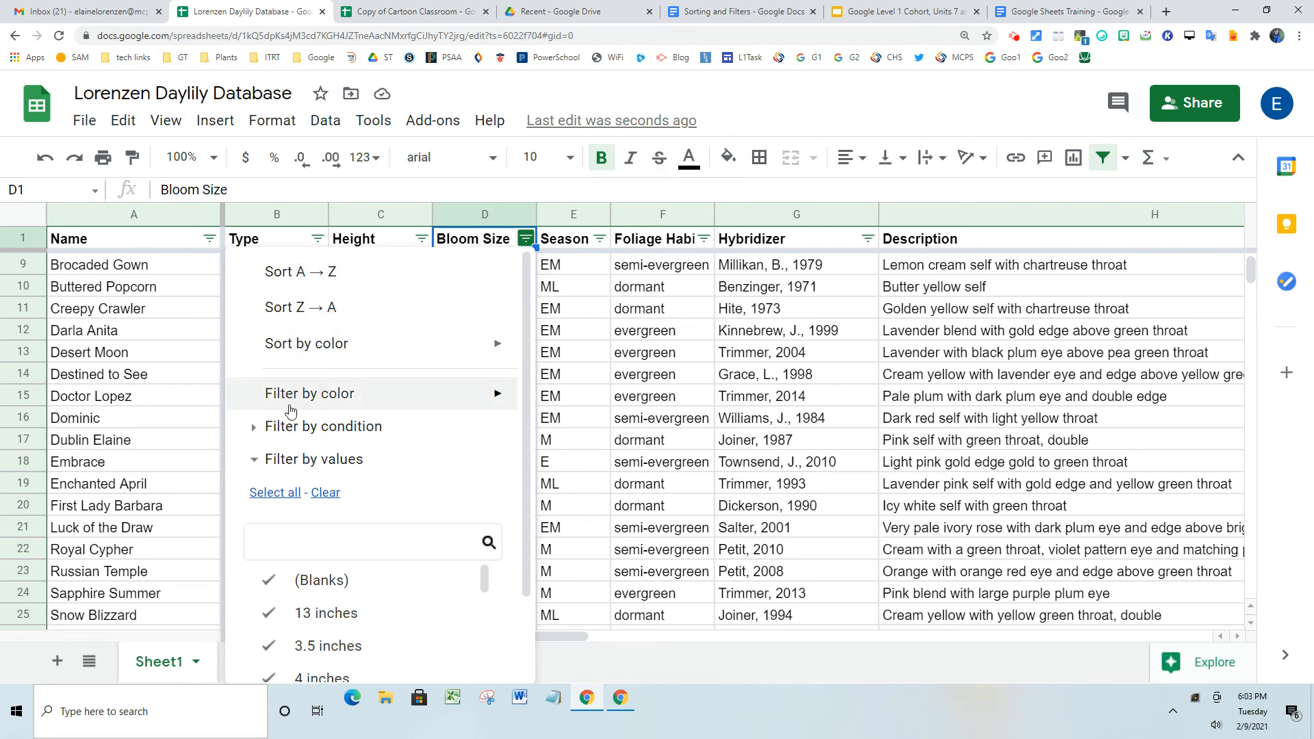
{"action": "left_click", "coordinate": [255, 431]}
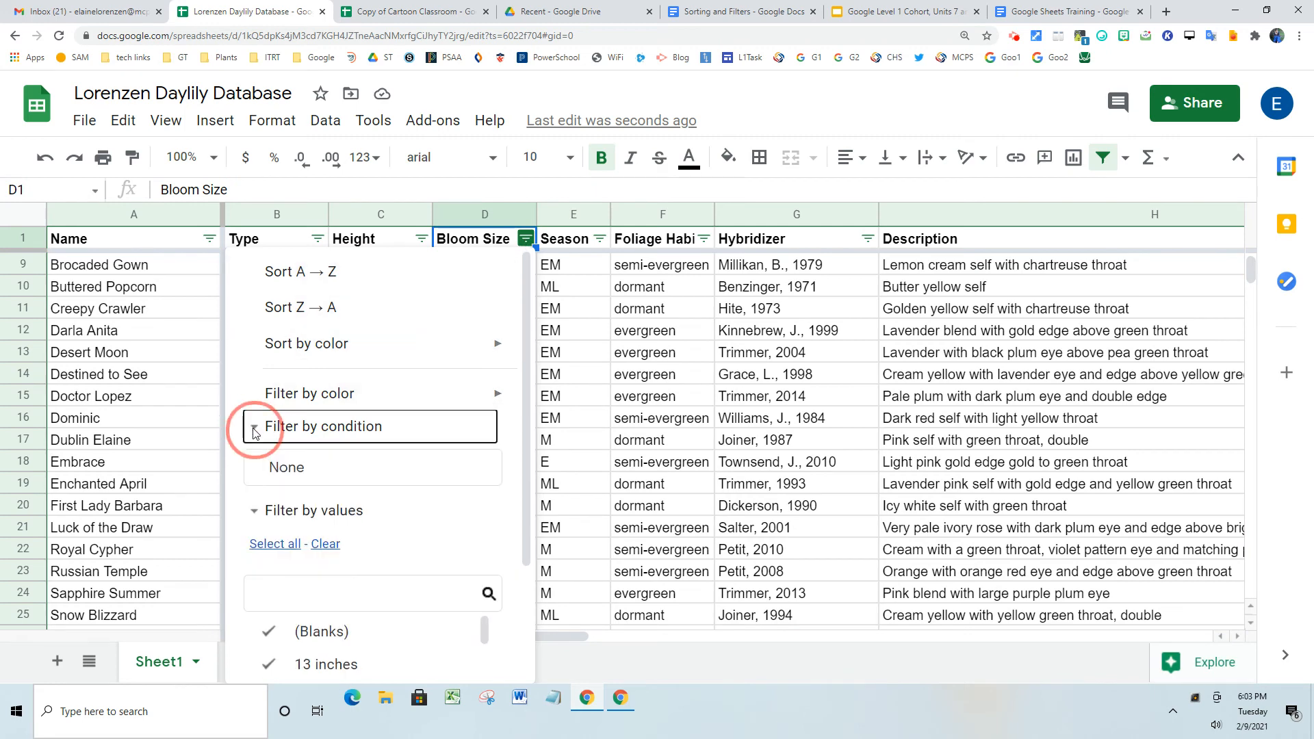
{"action": "left_click", "coordinate": [491, 471]}
{"action": "scroll", "coordinate": [404, 547], "scroll_direction": "down", "scroll_amount": 3}
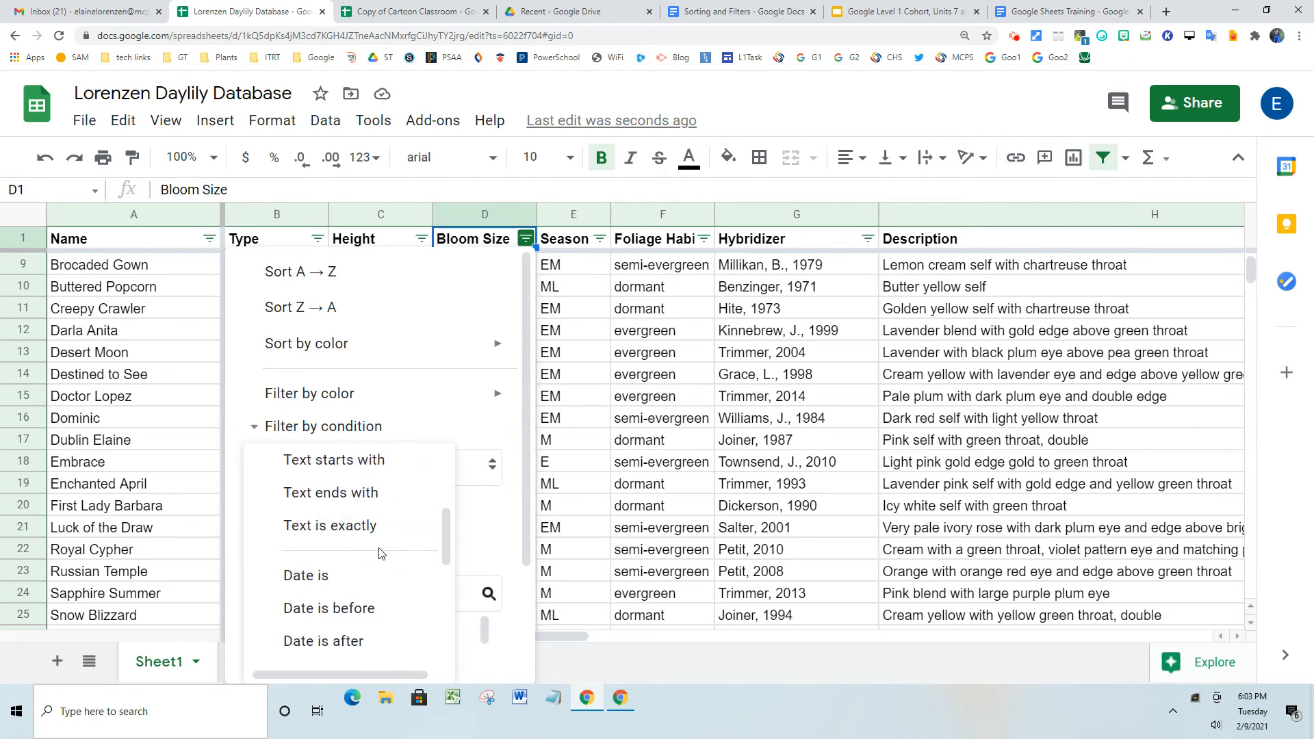
{"action": "scroll", "coordinate": [381, 552], "scroll_direction": "down", "scroll_amount": 5}
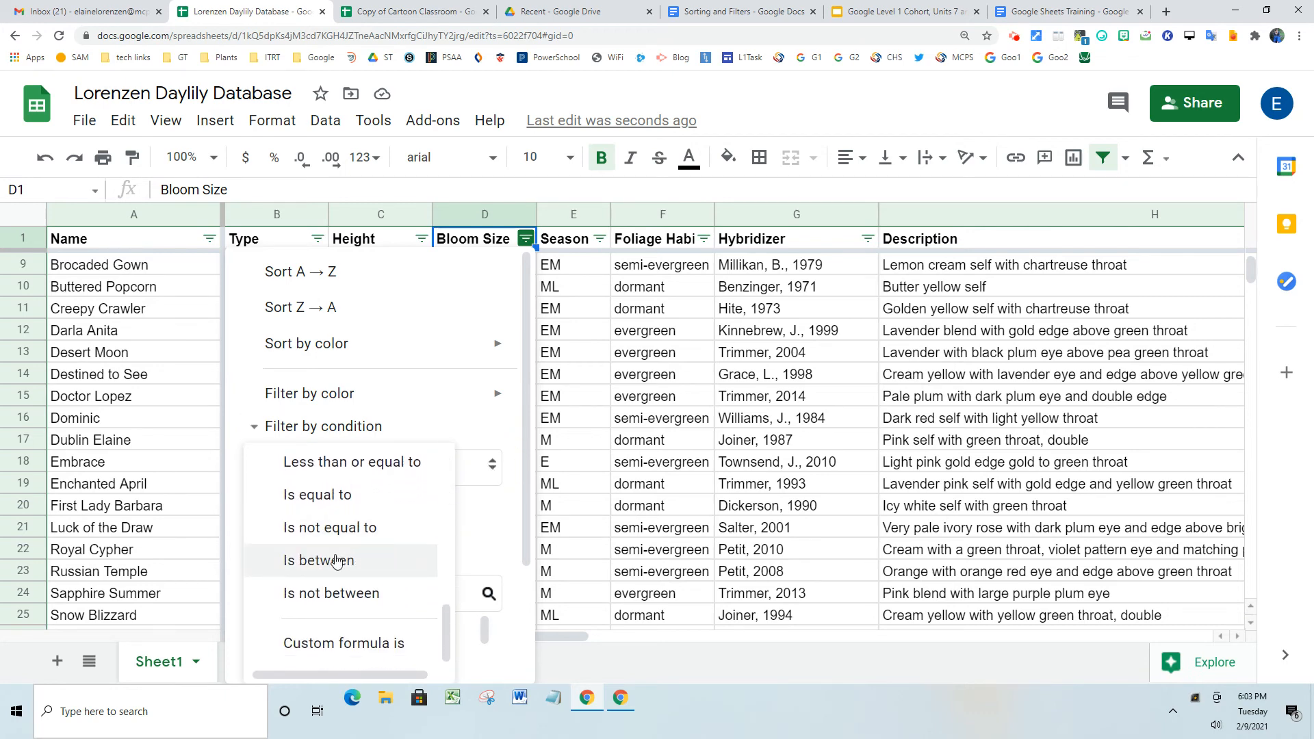
{"action": "left_click", "coordinate": [334, 562]}
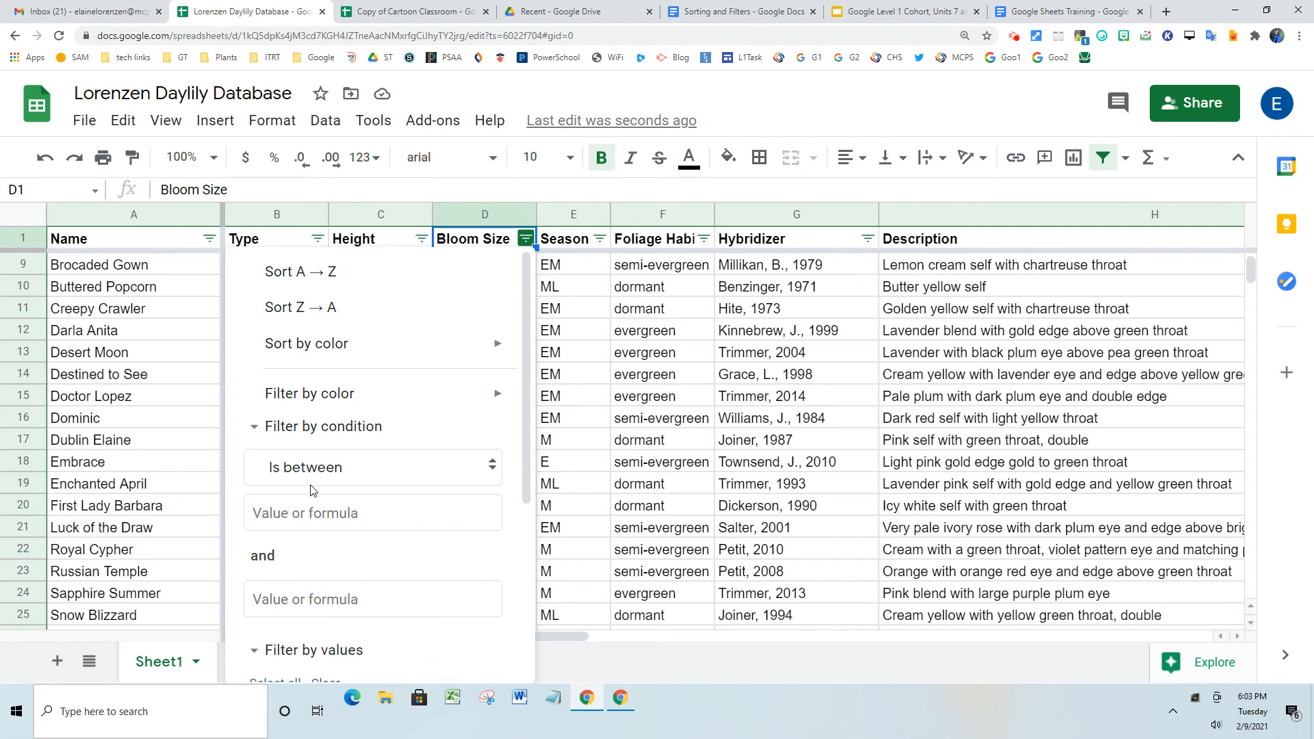
{"action": "left_click", "coordinate": [299, 516]}
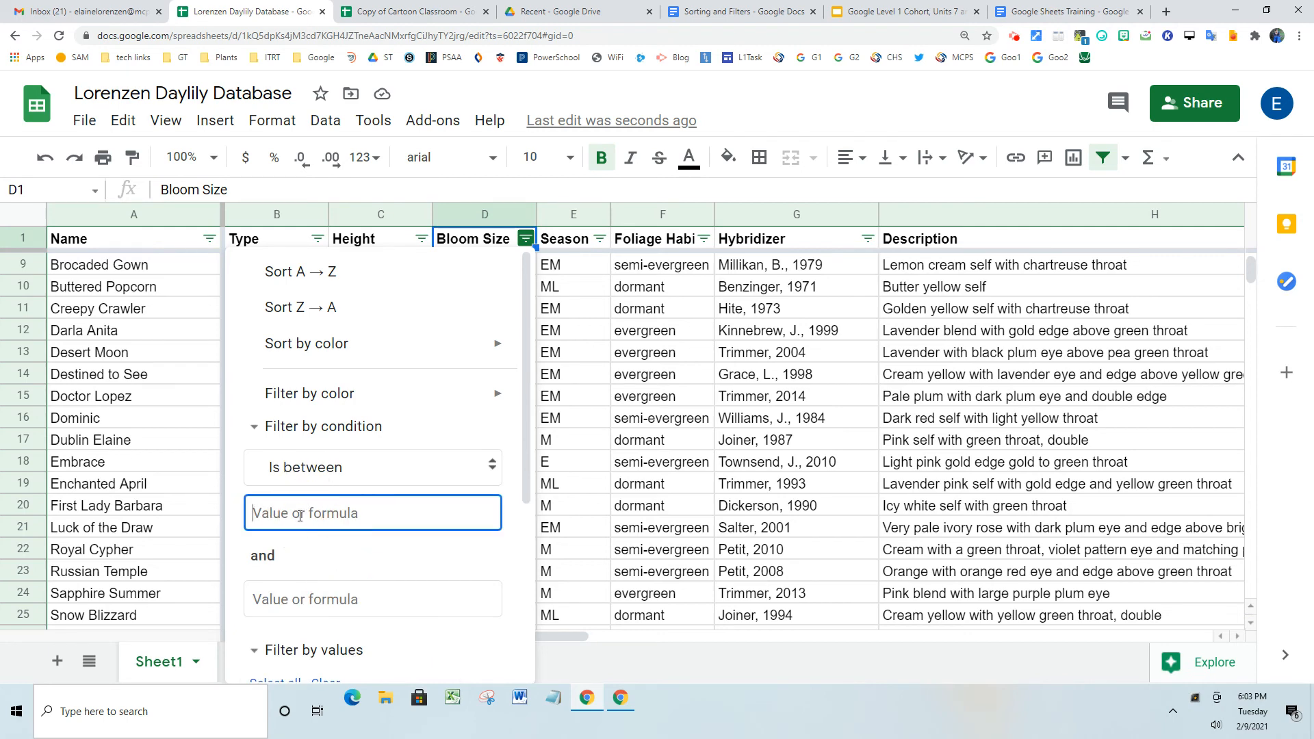
{"action": "type", "text": "6 inches"}
{"action": "left_click", "coordinate": [310, 598]}
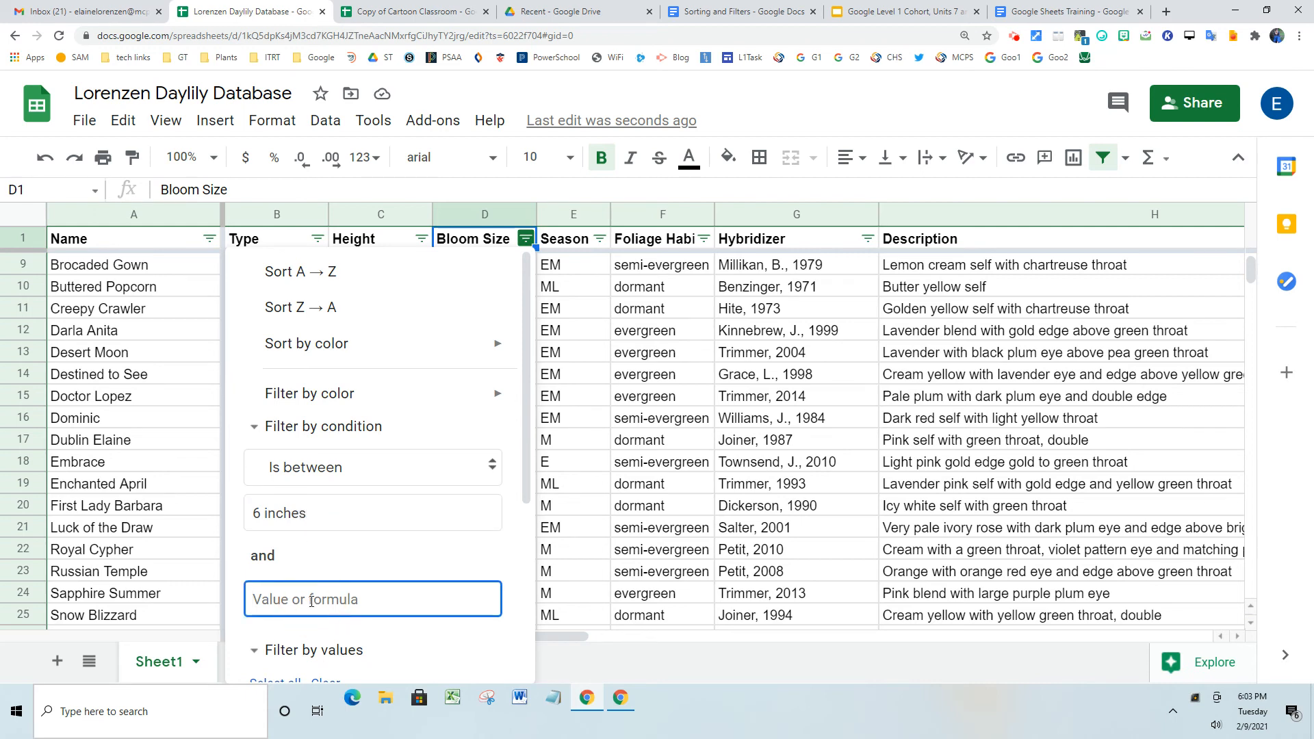
{"action": "type", "text": "7 inches"}
{"action": "left_click_drag", "start_coordinate": [522, 478], "coordinate": [517, 684]}
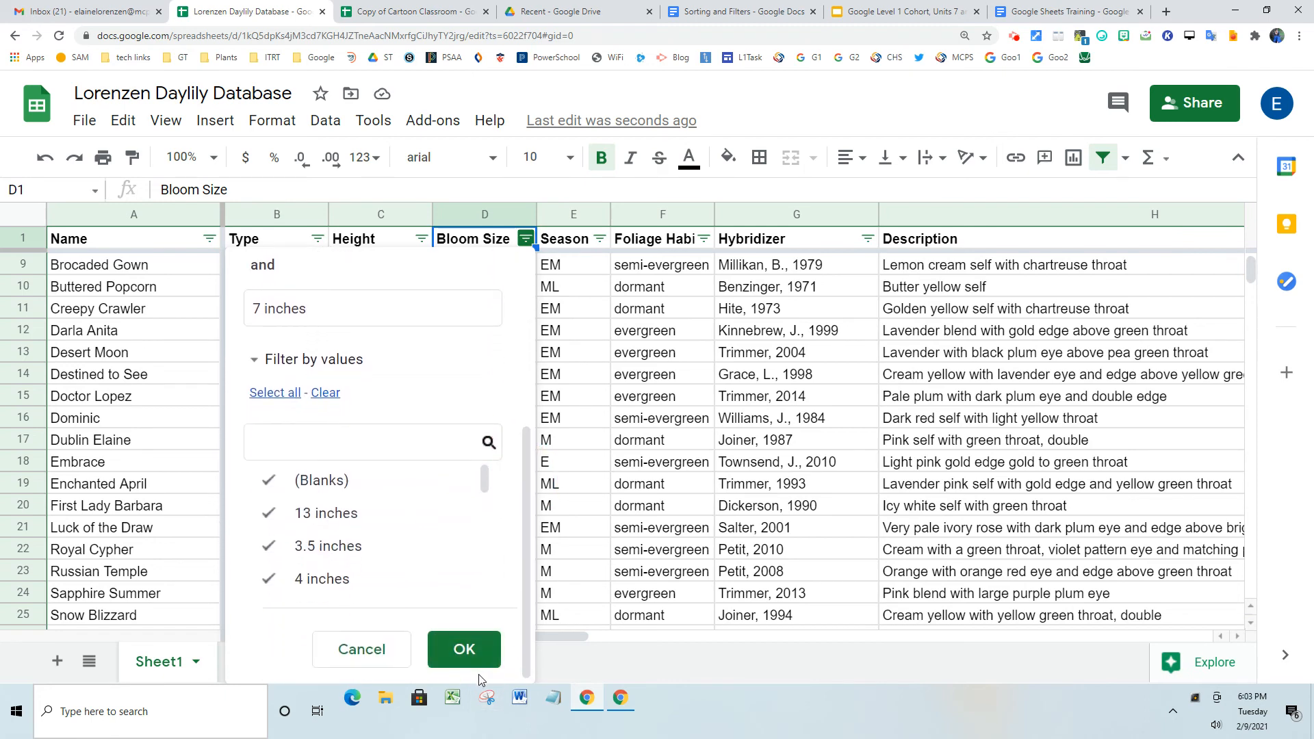
{"action": "left_click", "coordinate": [468, 654]}
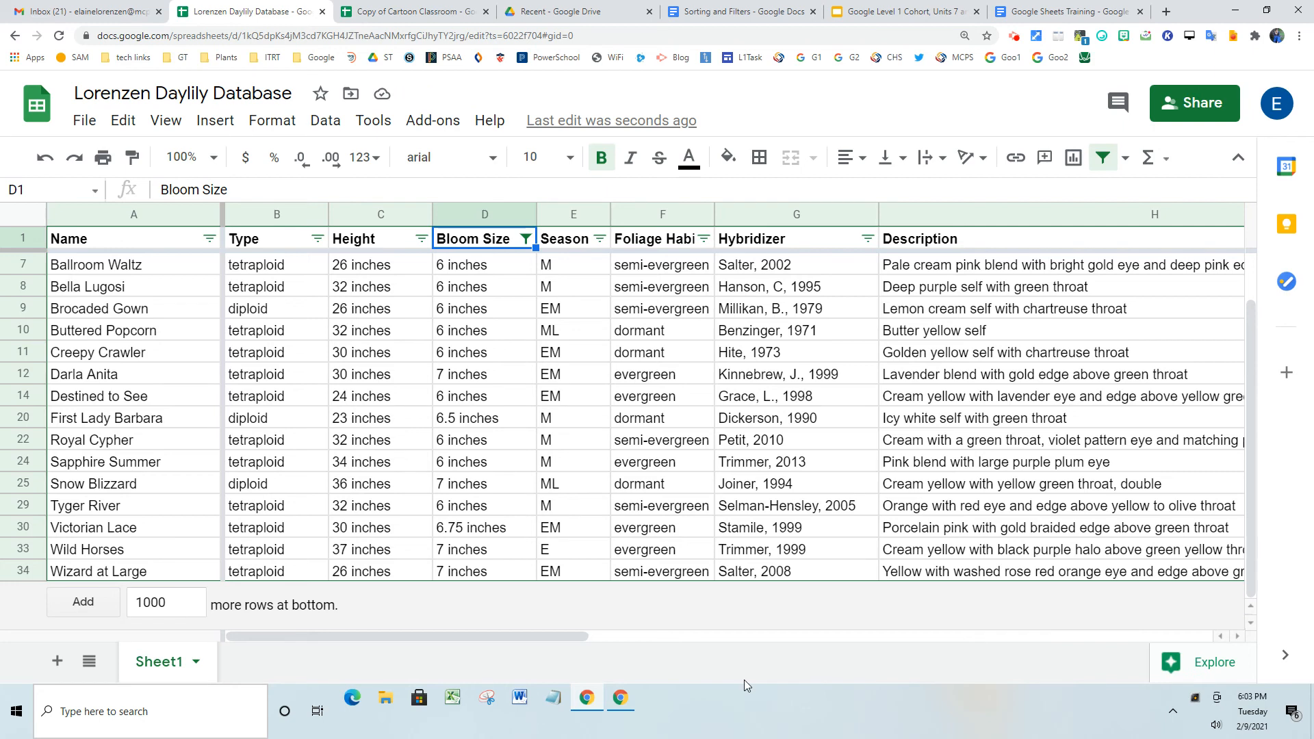
Step: Save the current bloom size filter as a filter view and name it Large Blooms
{"action": "left_click", "coordinate": [1125, 164]}
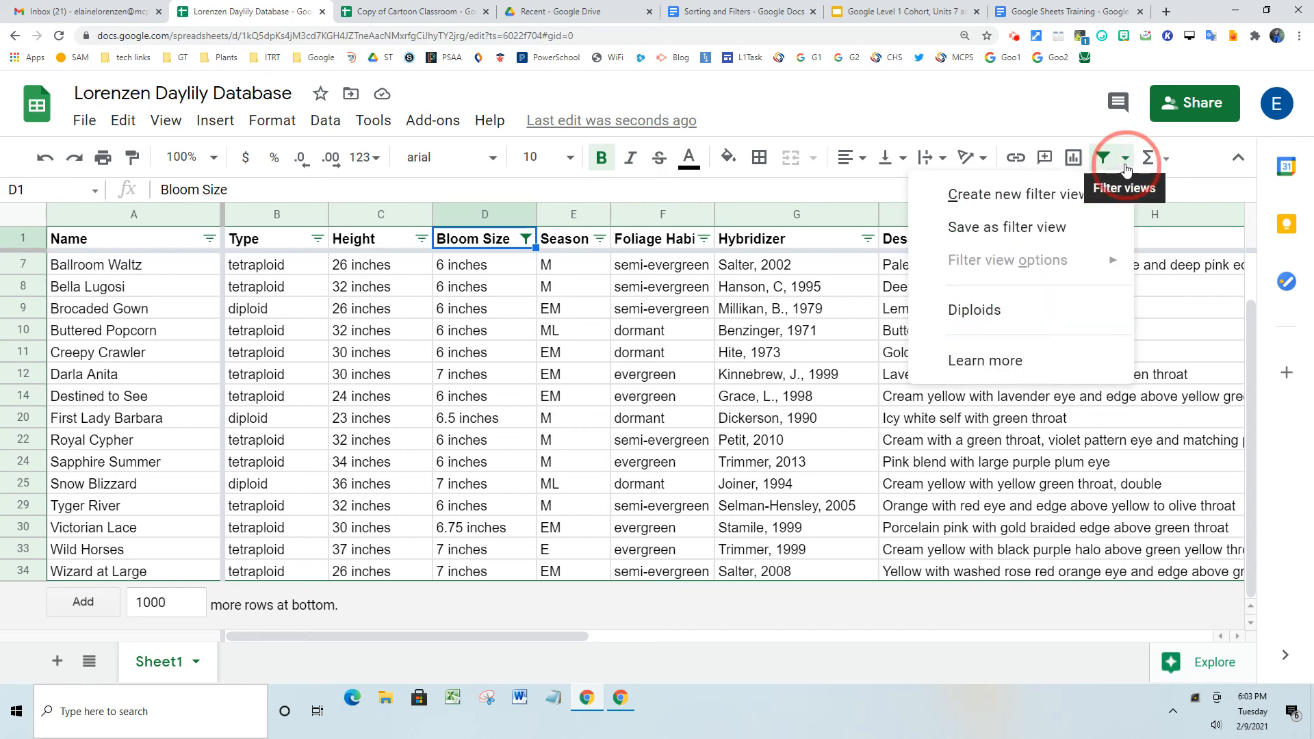
{"action": "left_click", "coordinate": [1045, 233]}
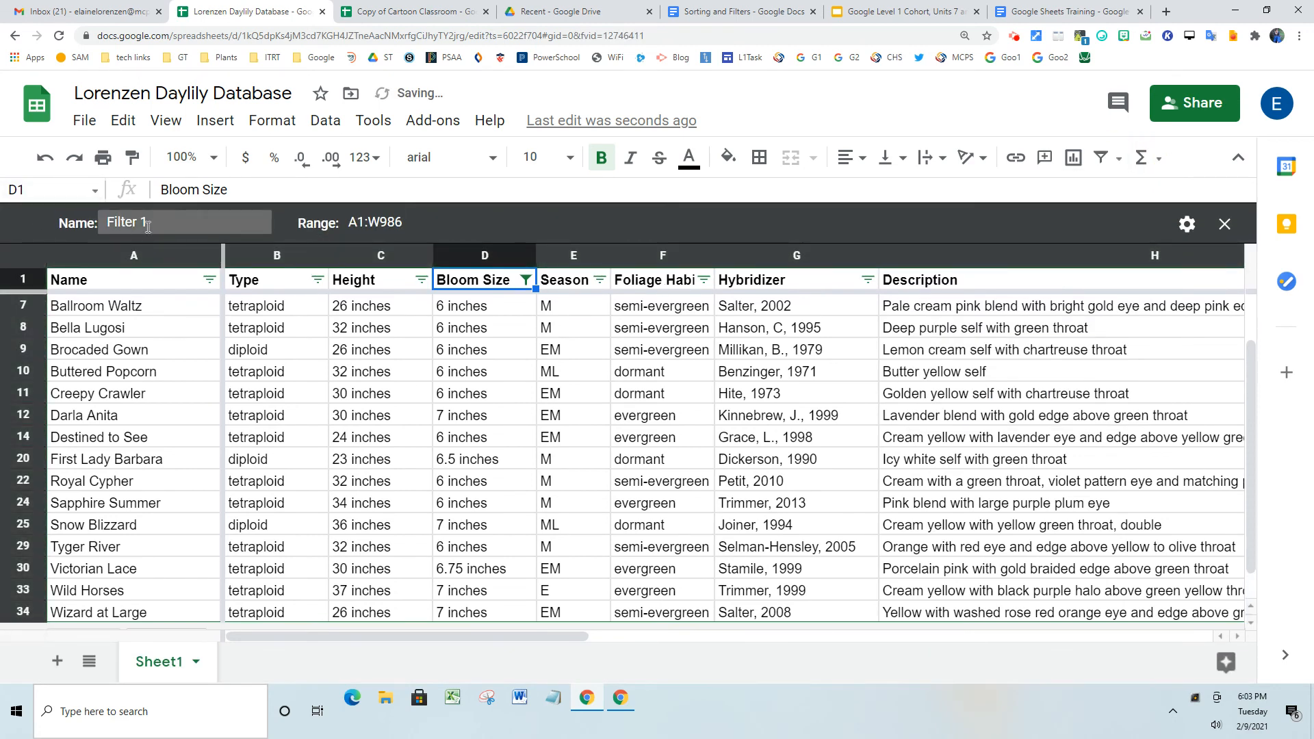
{"action": "left_click", "coordinate": [151, 224]}
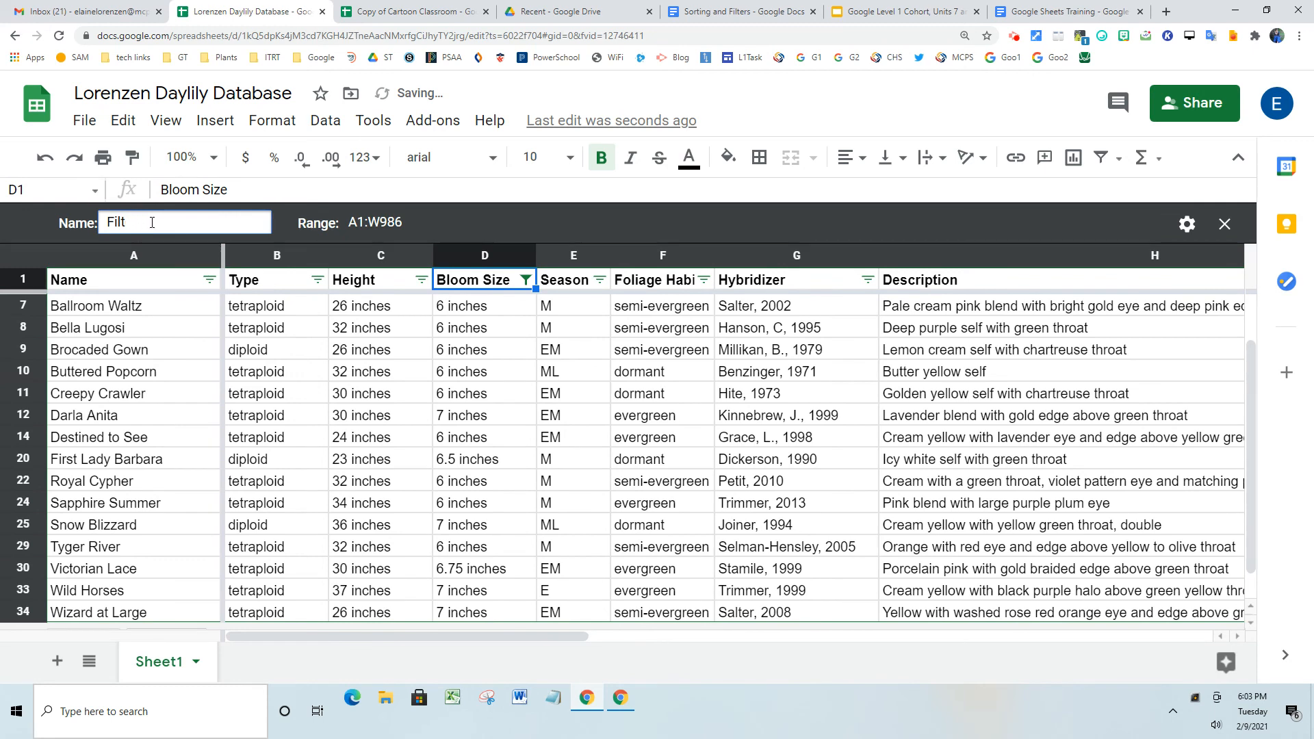
{"action": "key", "text": "BackSpace"}
{"action": "key", "text": "BackSpace"}
{"action": "key", "text": "BackSpace"}
{"action": "type", "text": "Large Blooms"}
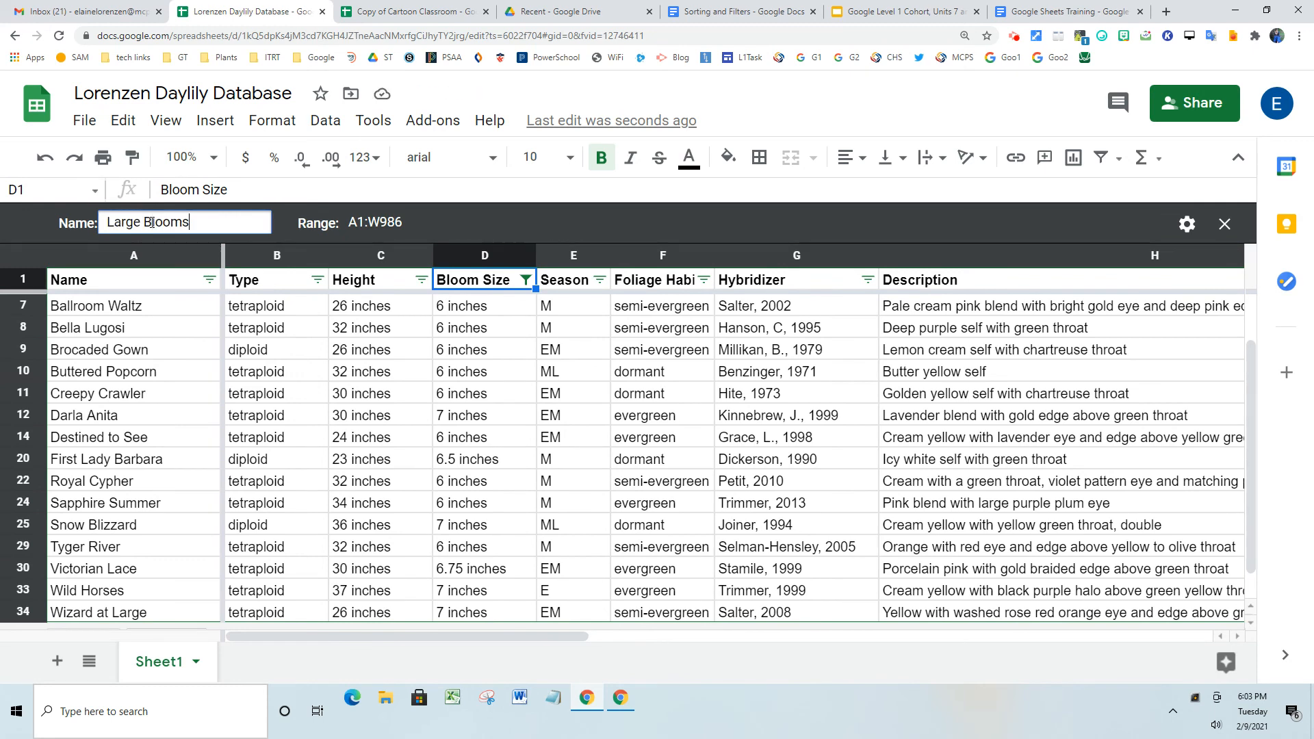
{"action": "left_click", "coordinate": [739, 652]}
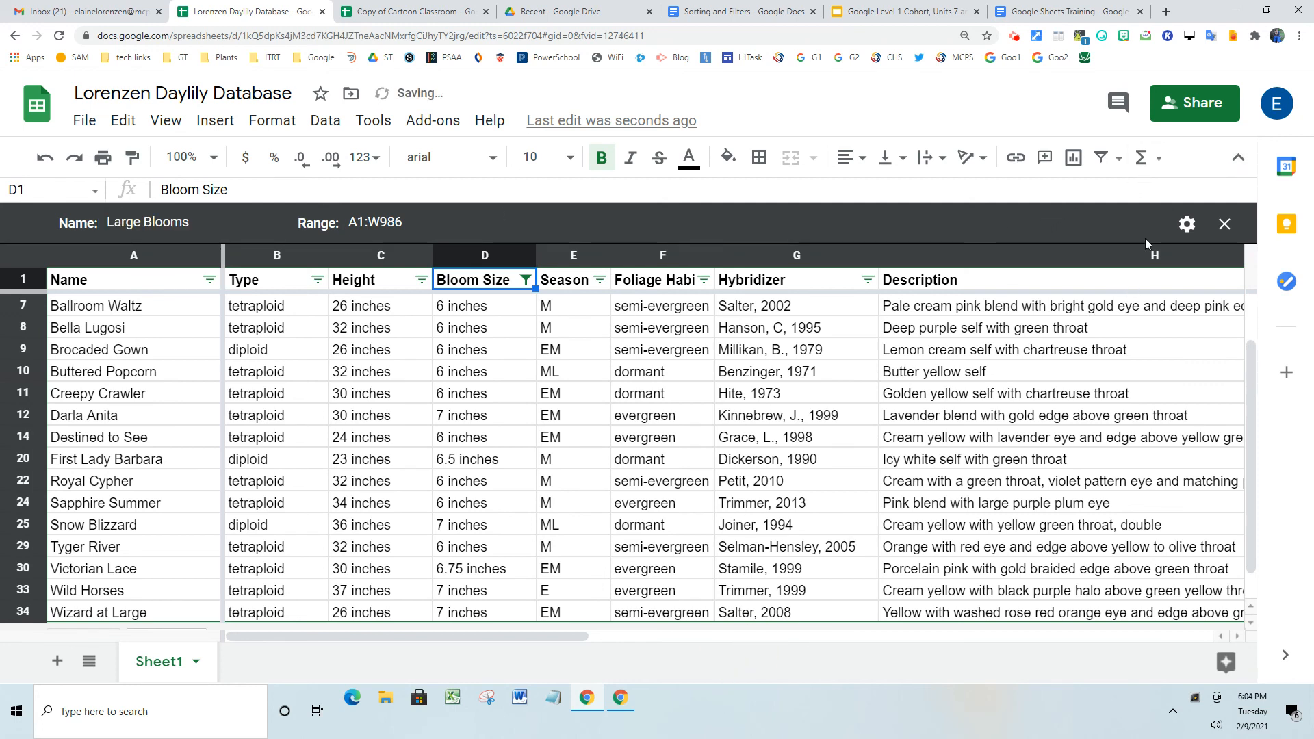
Step: Close the Large Blooms filter view and turn off the filter on the table
{"action": "left_click", "coordinate": [1225, 224]}
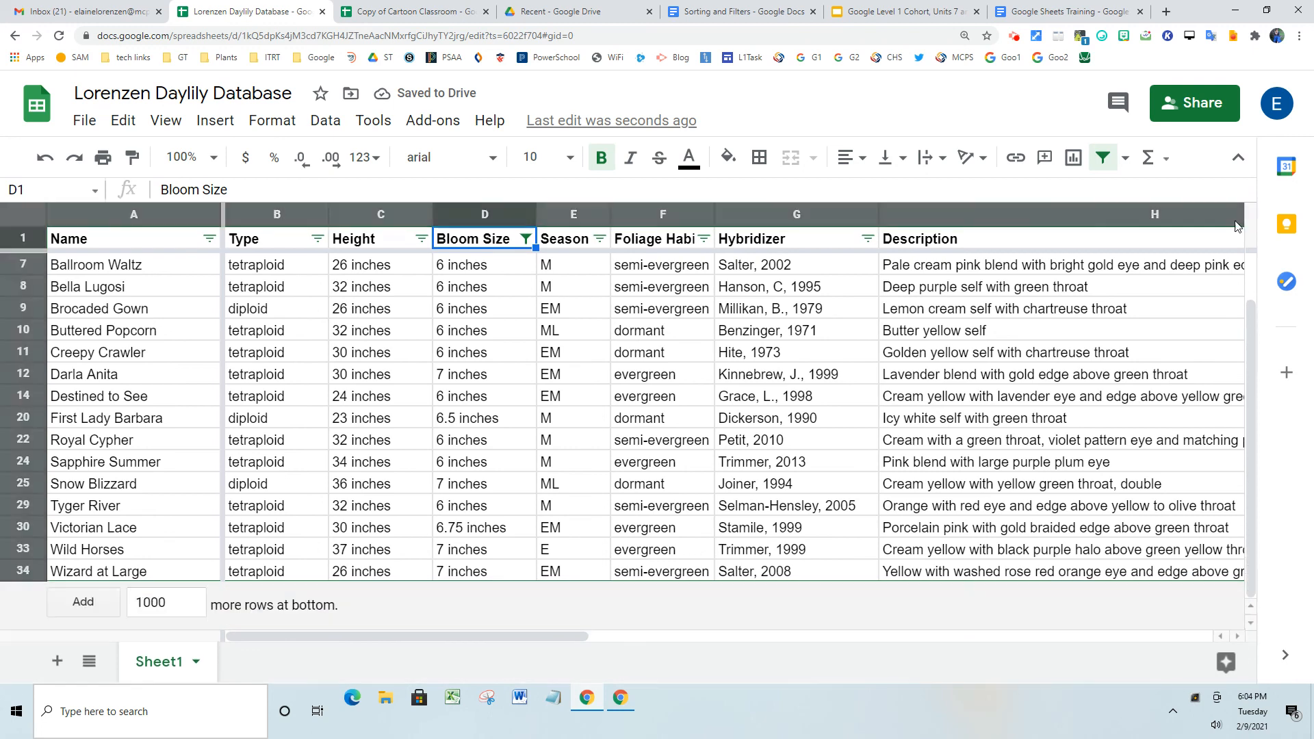
{"action": "left_click", "coordinate": [1103, 159]}
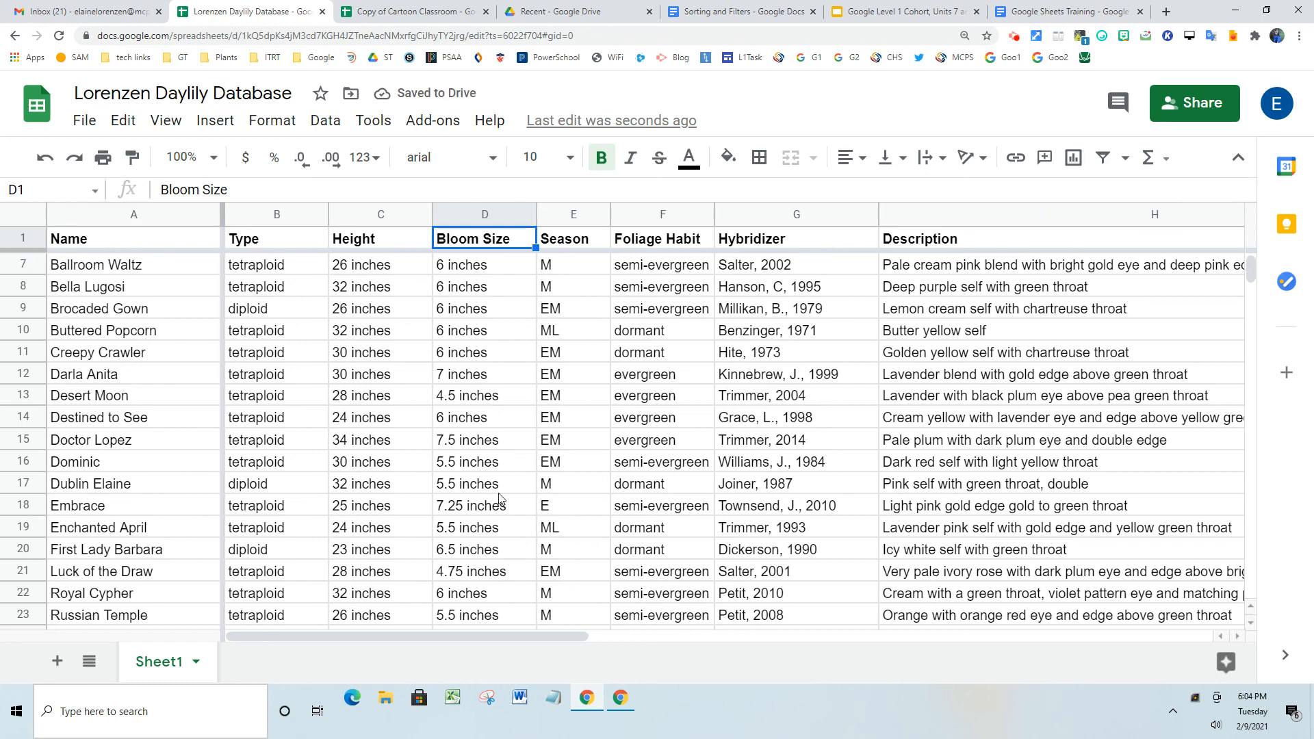
Step: Open the list of saved filter views for the sheet
{"action": "scroll", "coordinate": [1015, 317], "scroll_direction": "up", "scroll_amount": 2}
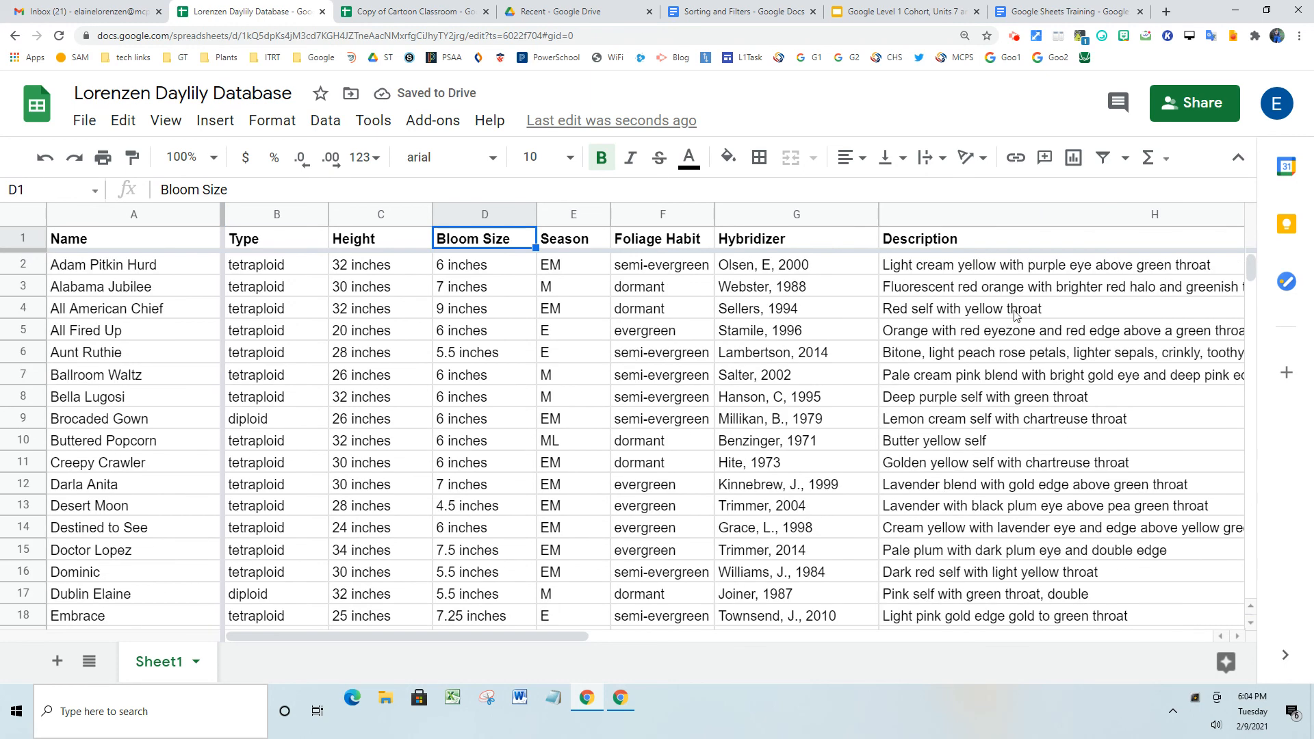
{"action": "left_click", "coordinate": [1125, 158]}
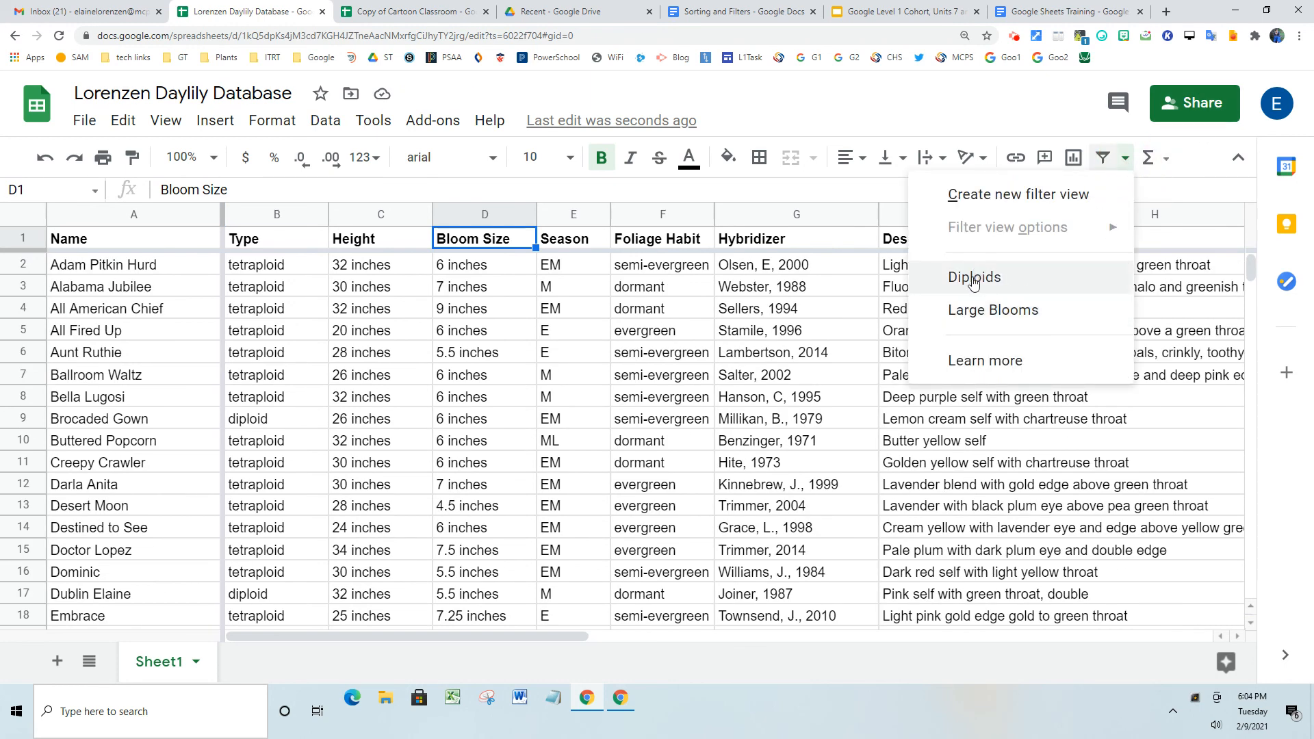